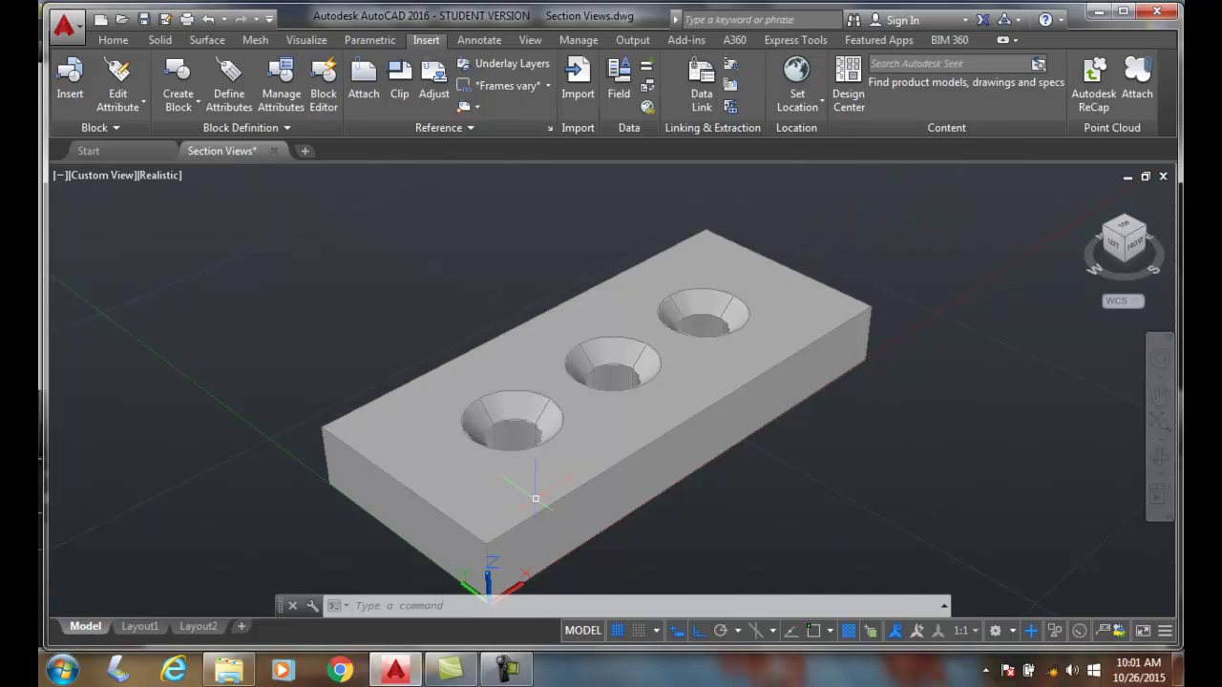
Step: Switch from the 3D plate to the blank Layout1 sheet and show the Layout drawing-view tools
click(445, 516)
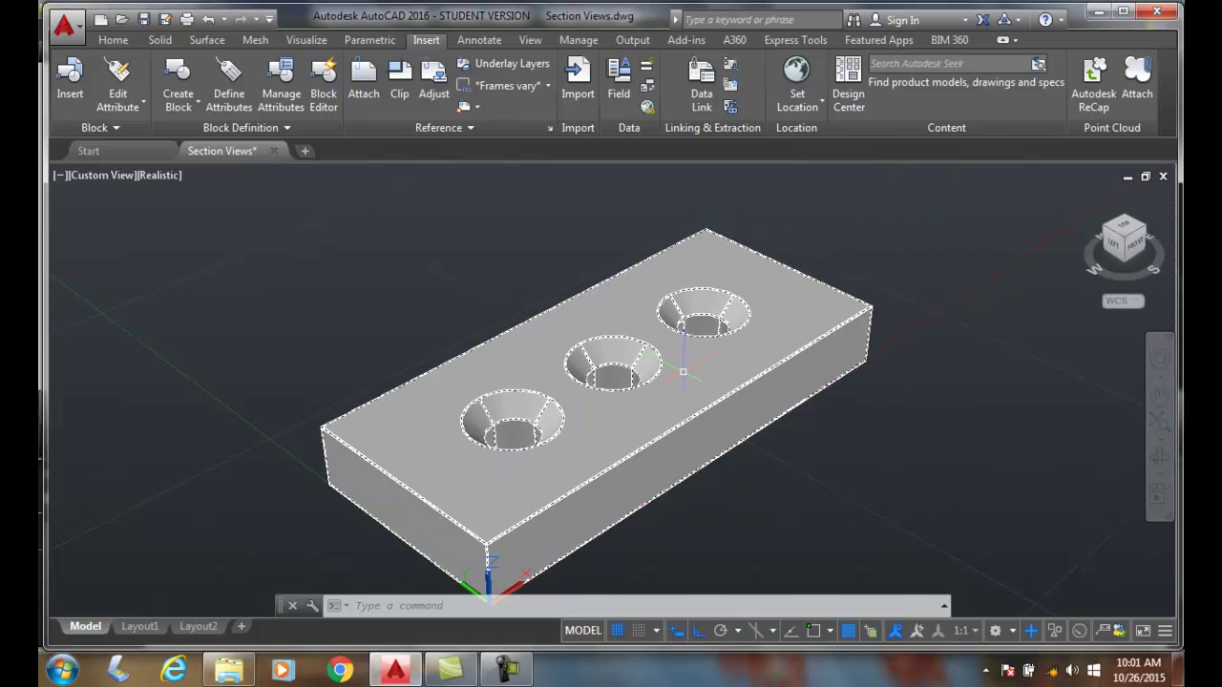
key(Escape)
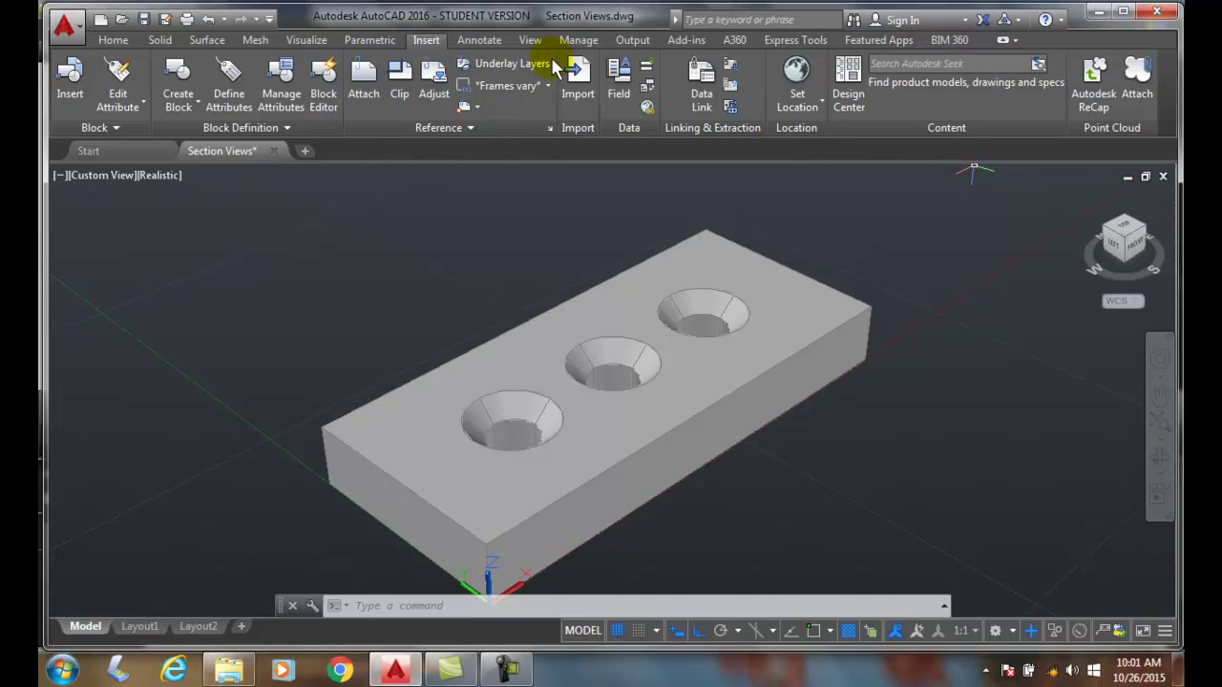
click(143, 630)
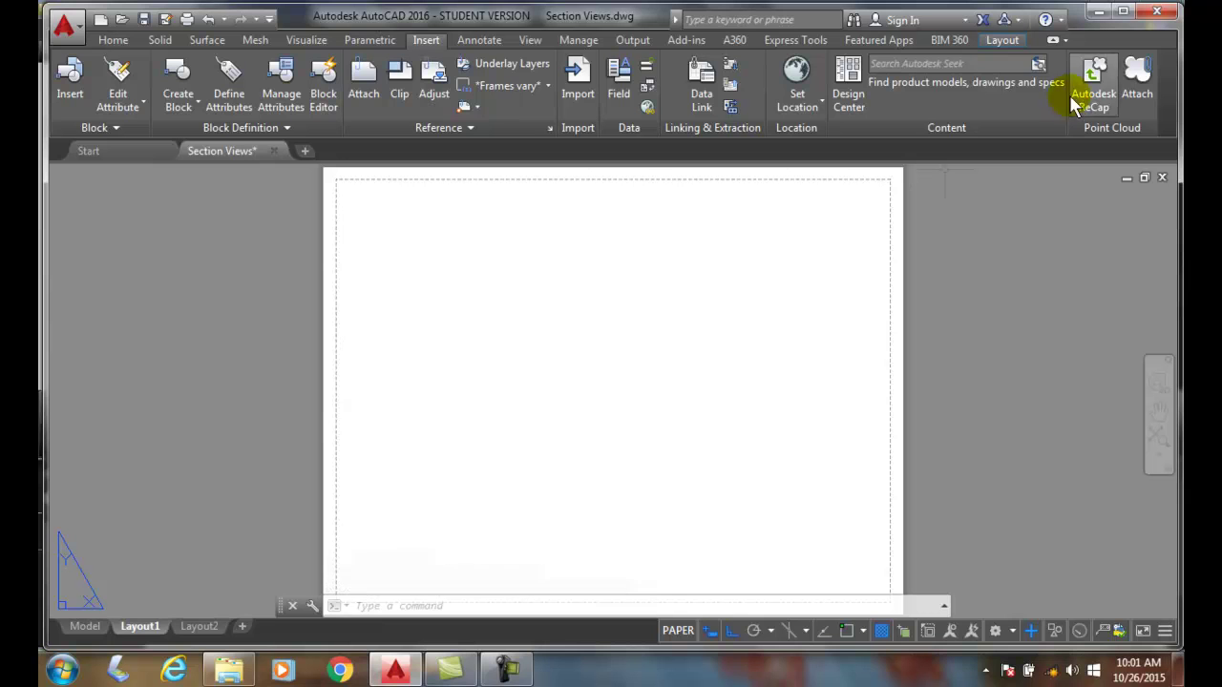
click(1000, 40)
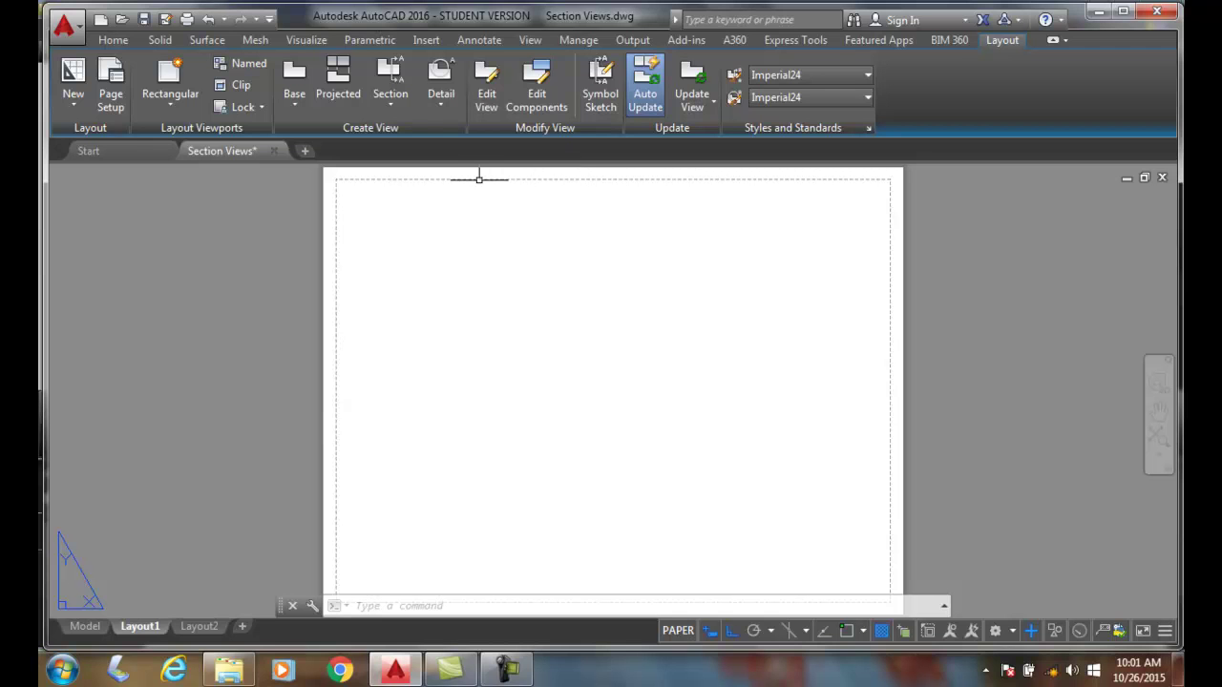
Step: Place a Top-oriented base view from model space at the sheet's upper left
click(293, 108)
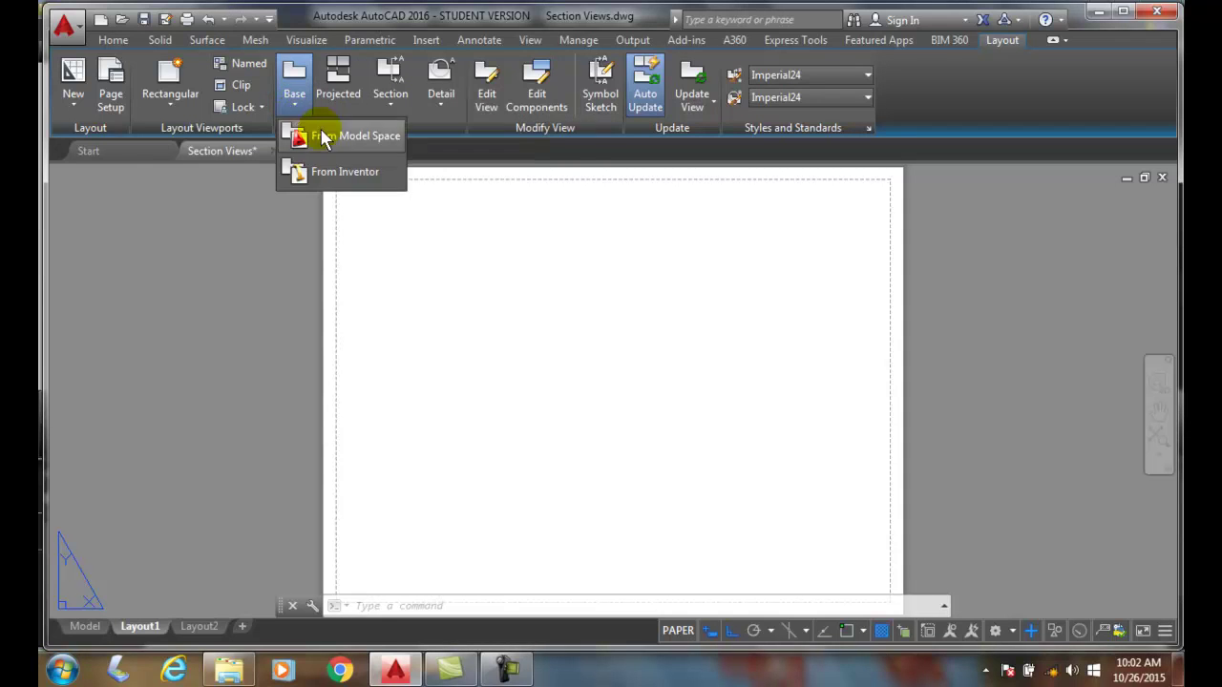
click(322, 134)
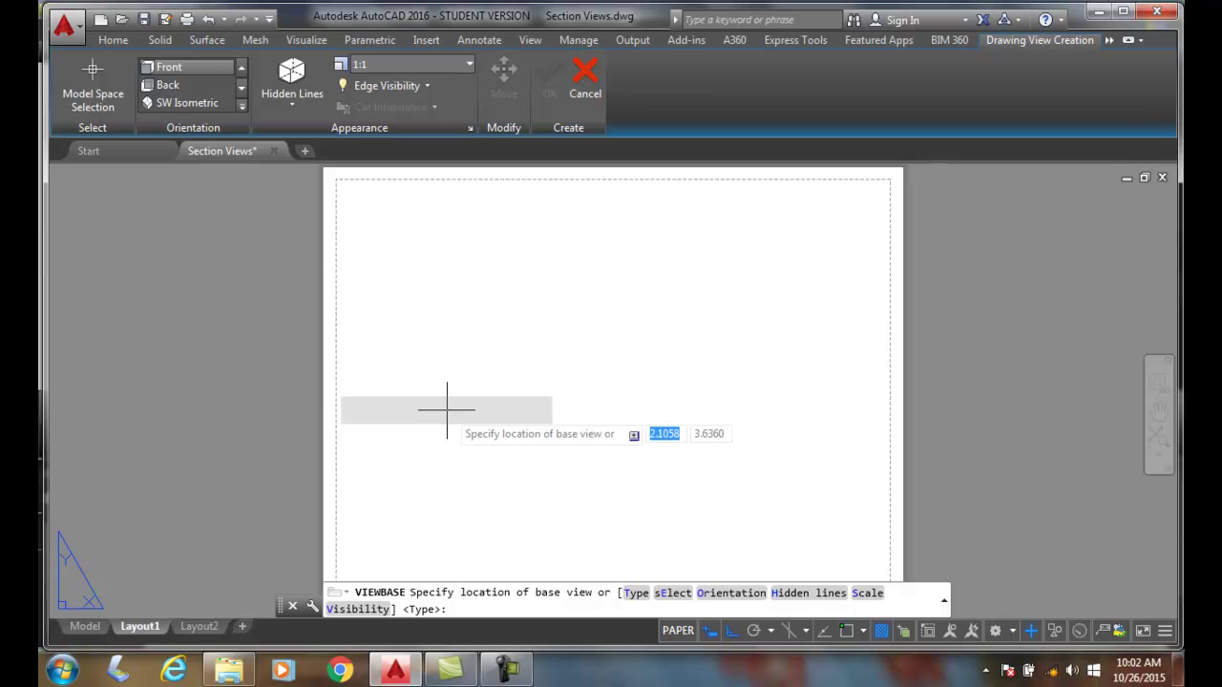
click(242, 77)
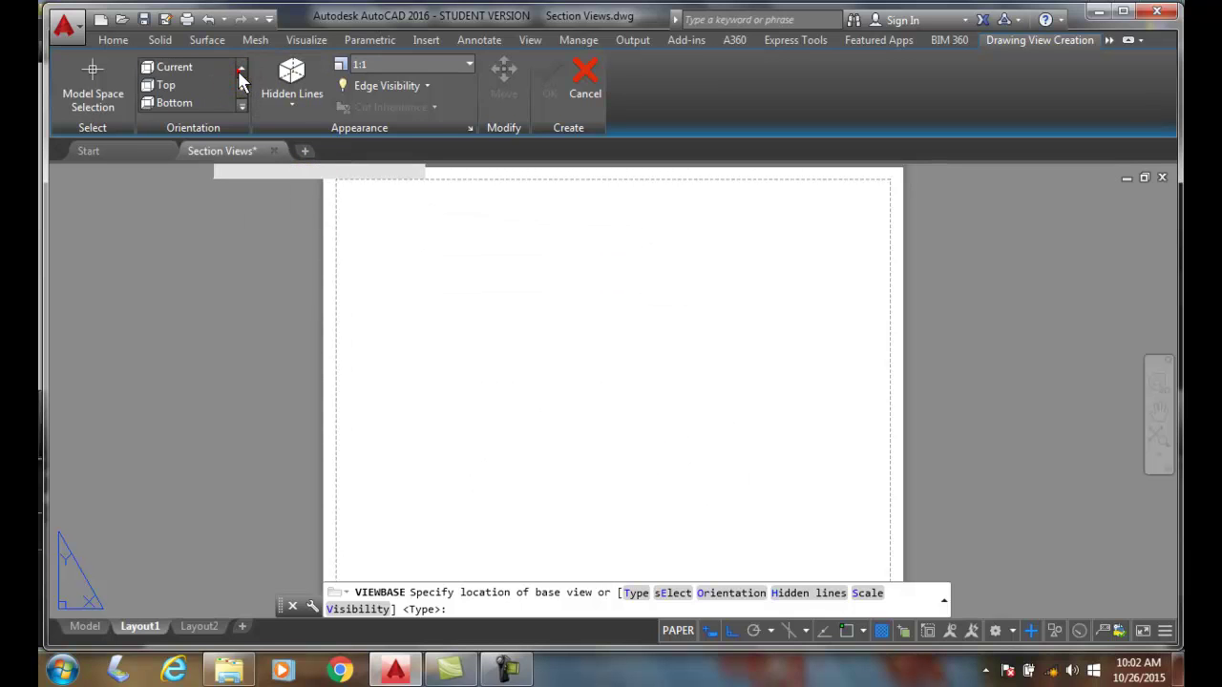
click(182, 85)
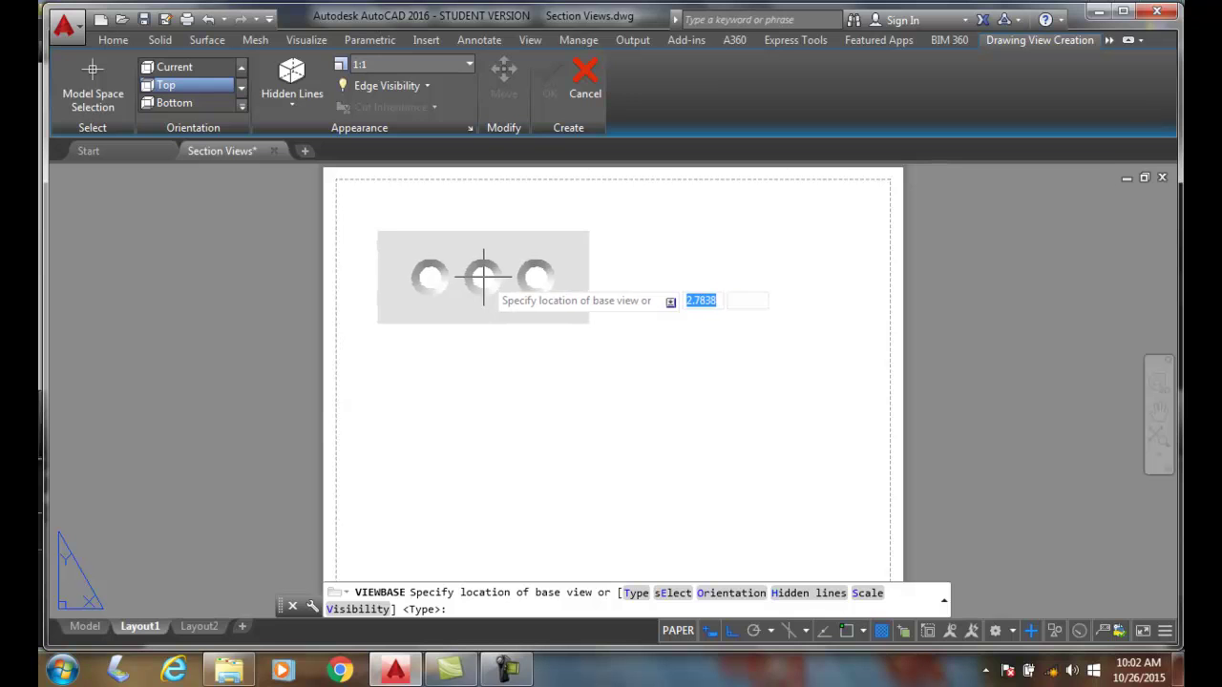
click(497, 278)
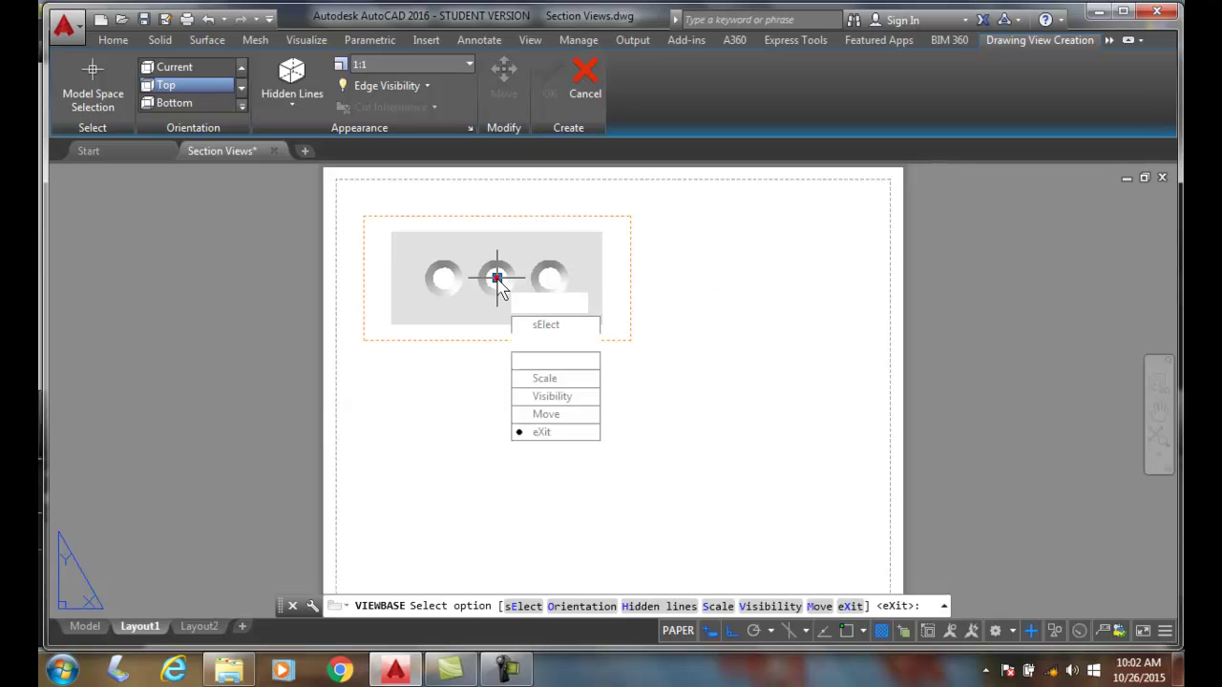
click(541, 433)
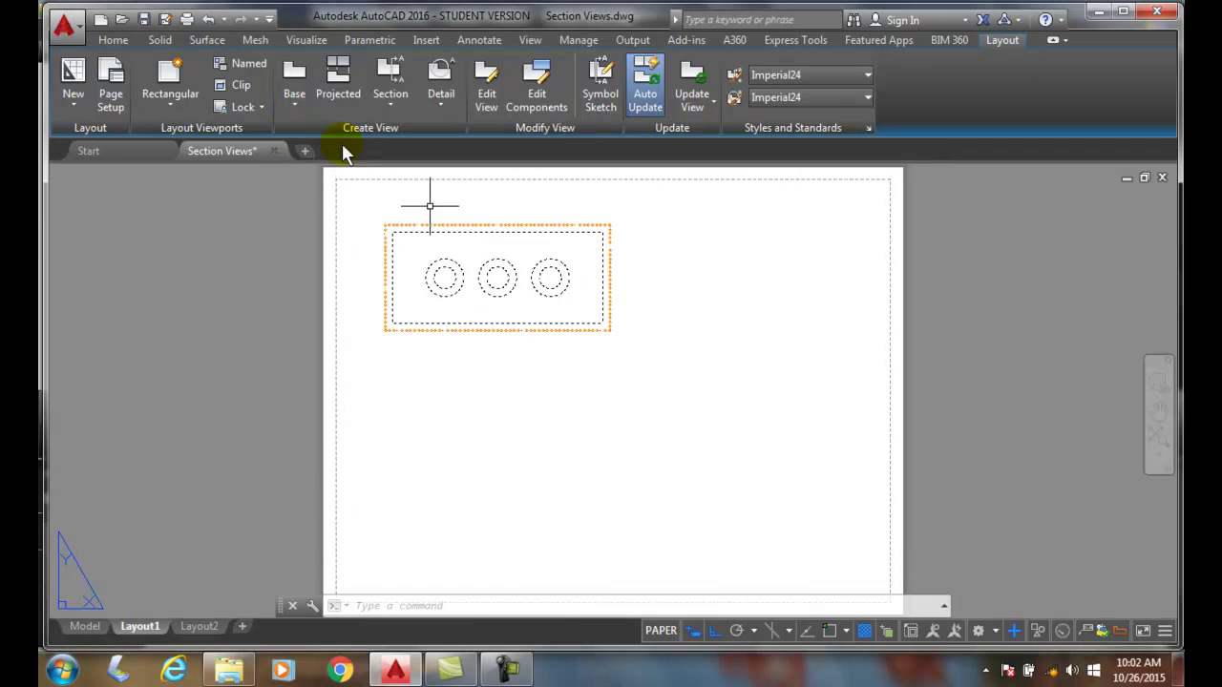
Step: Undo that view and place a Base only, Top-oriented view from model space at the upper left
click(208, 21)
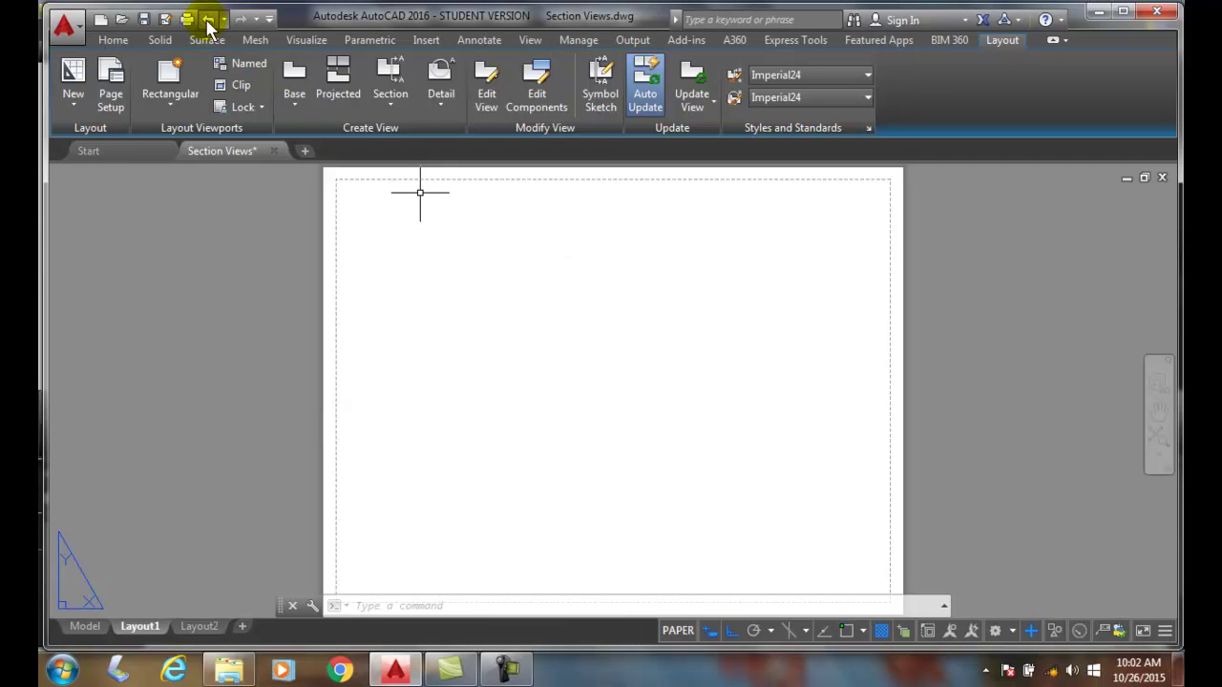
click(296, 106)
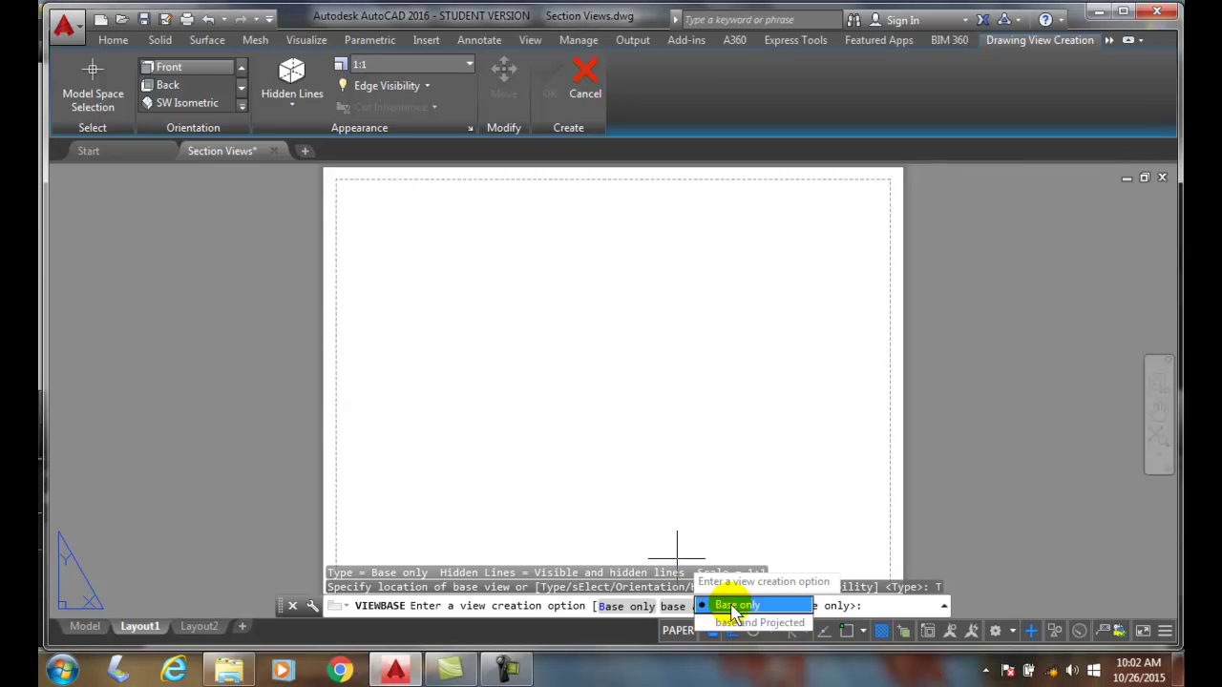
click(731, 605)
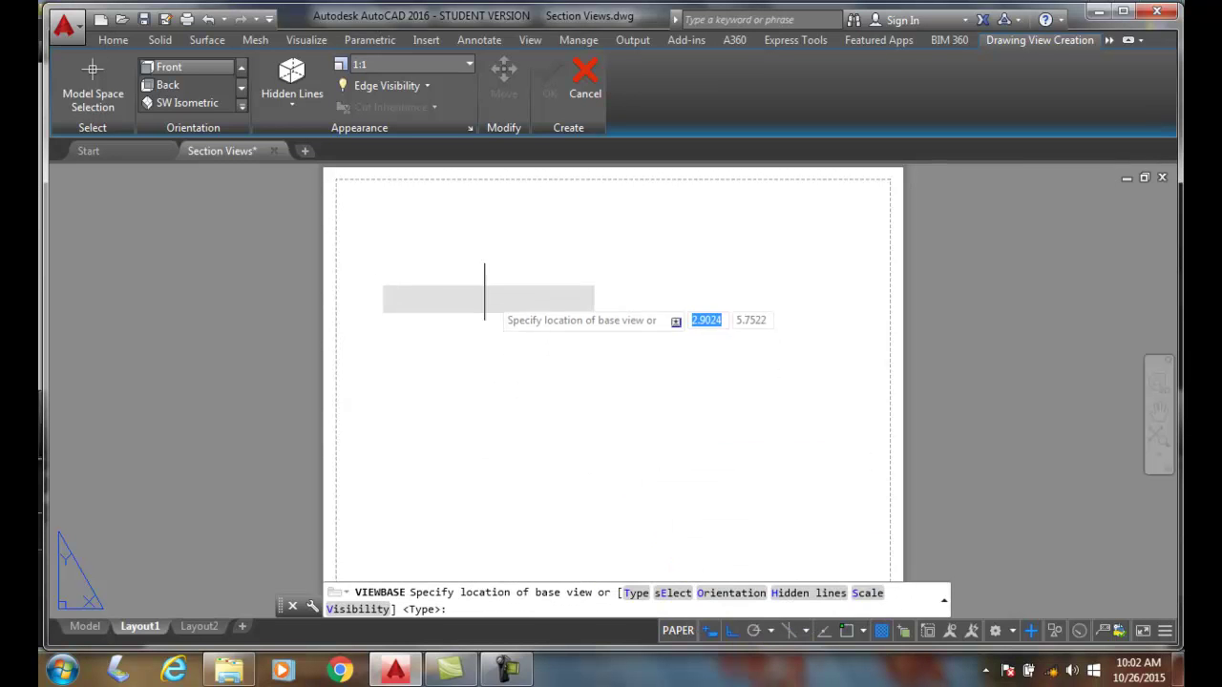
click(240, 71)
click(240, 71)
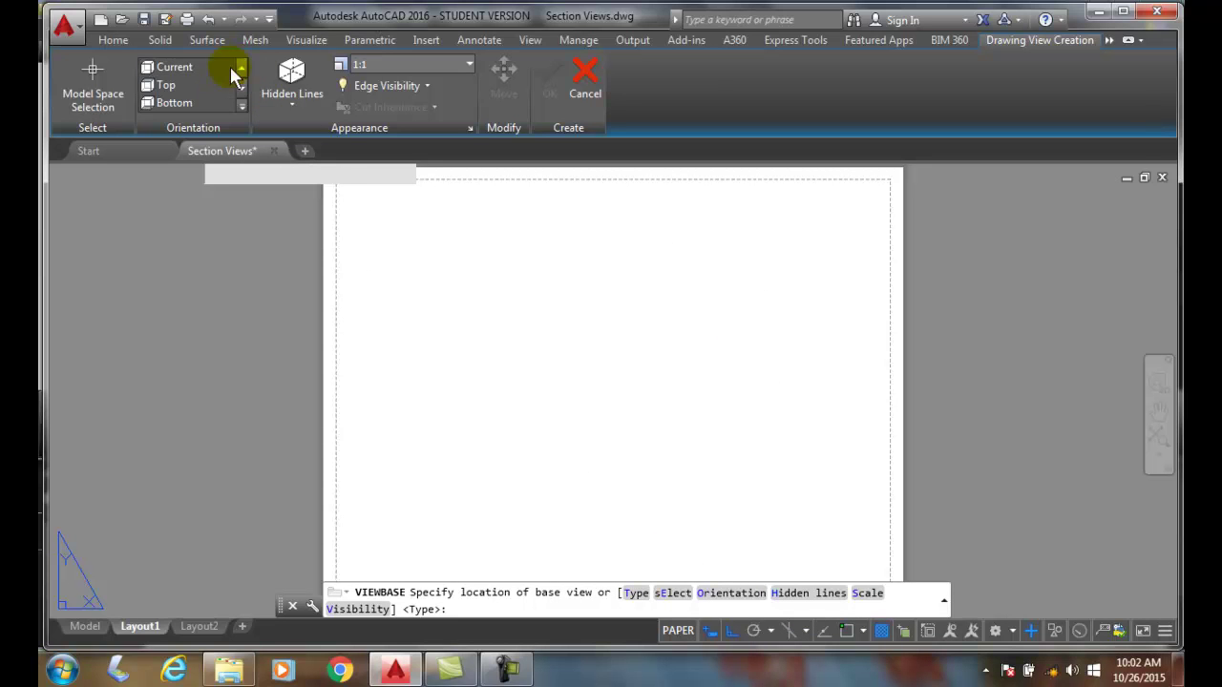
click(164, 84)
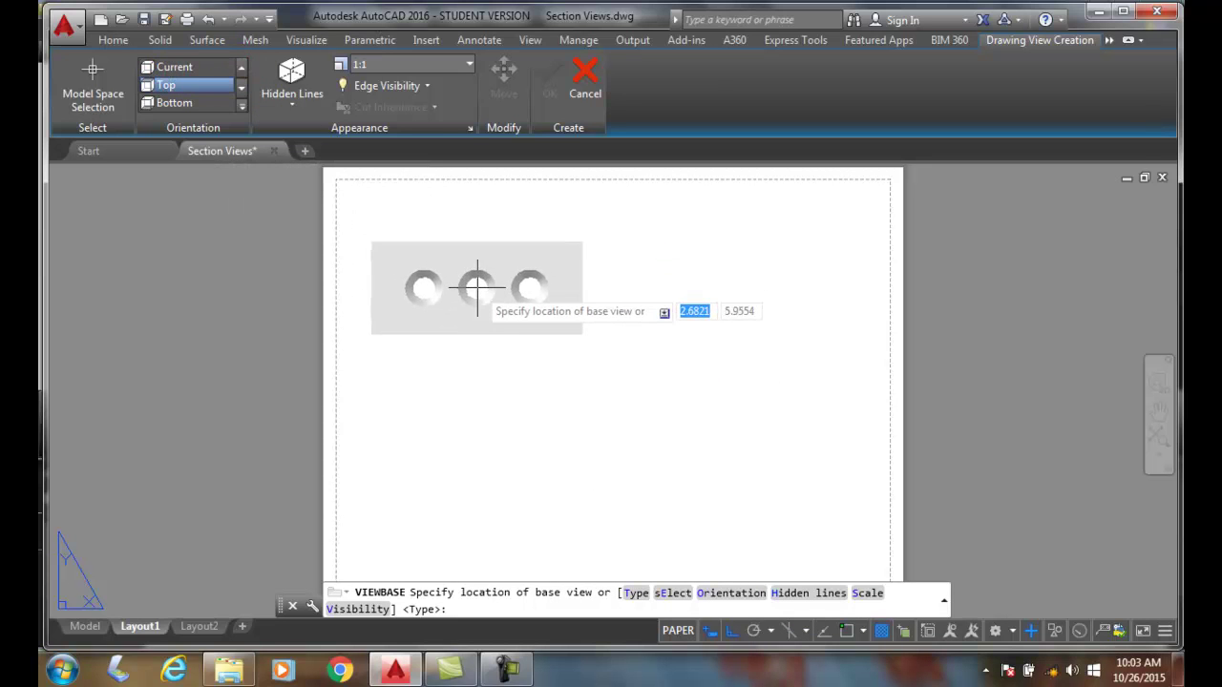
click(487, 279)
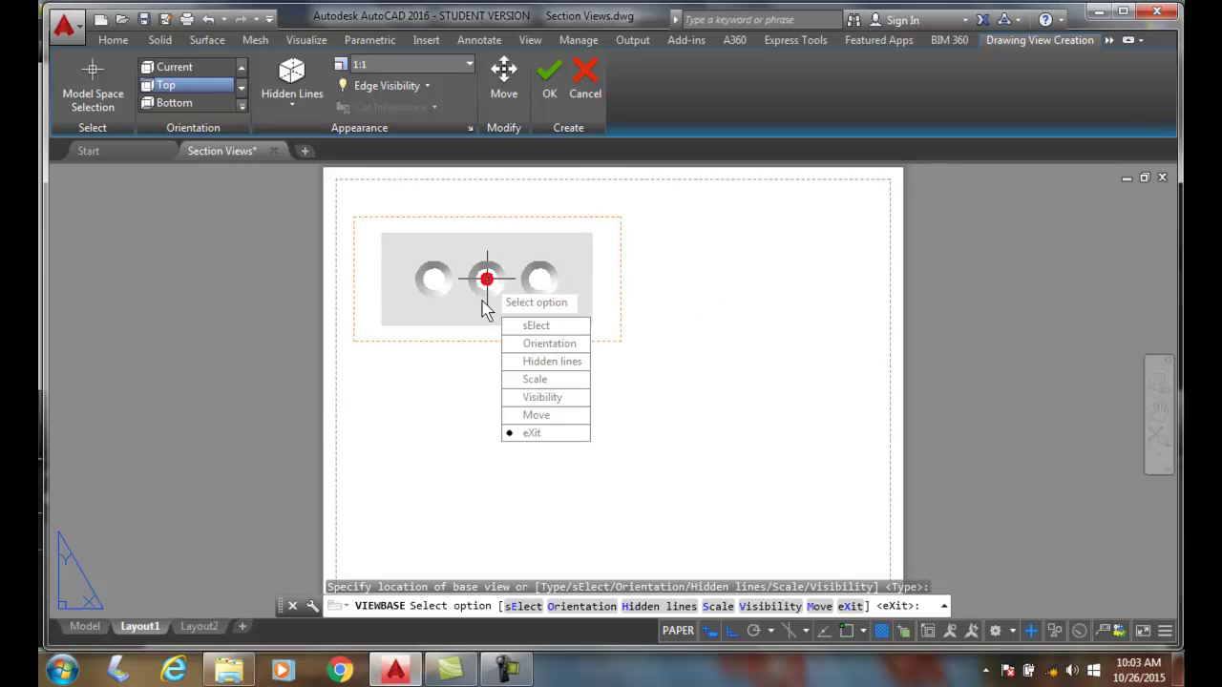
click(549, 78)
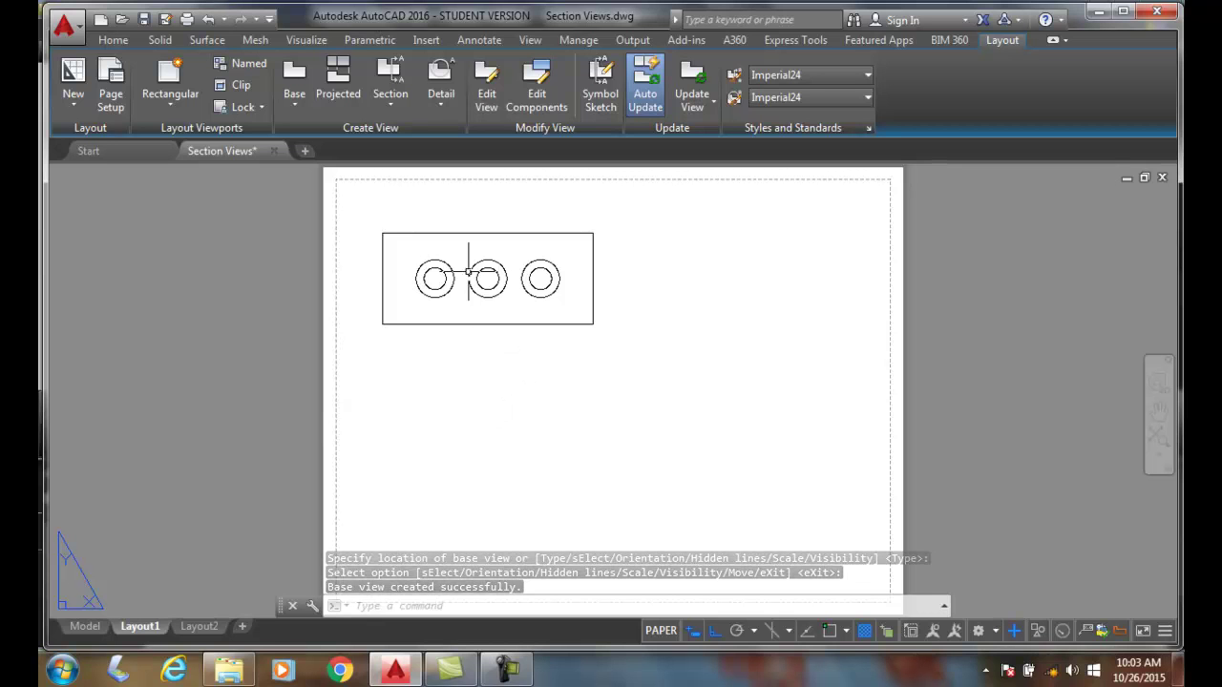
Step: Start a Full section on the top view, drawing the cut line horizontally across all three holes
click(392, 107)
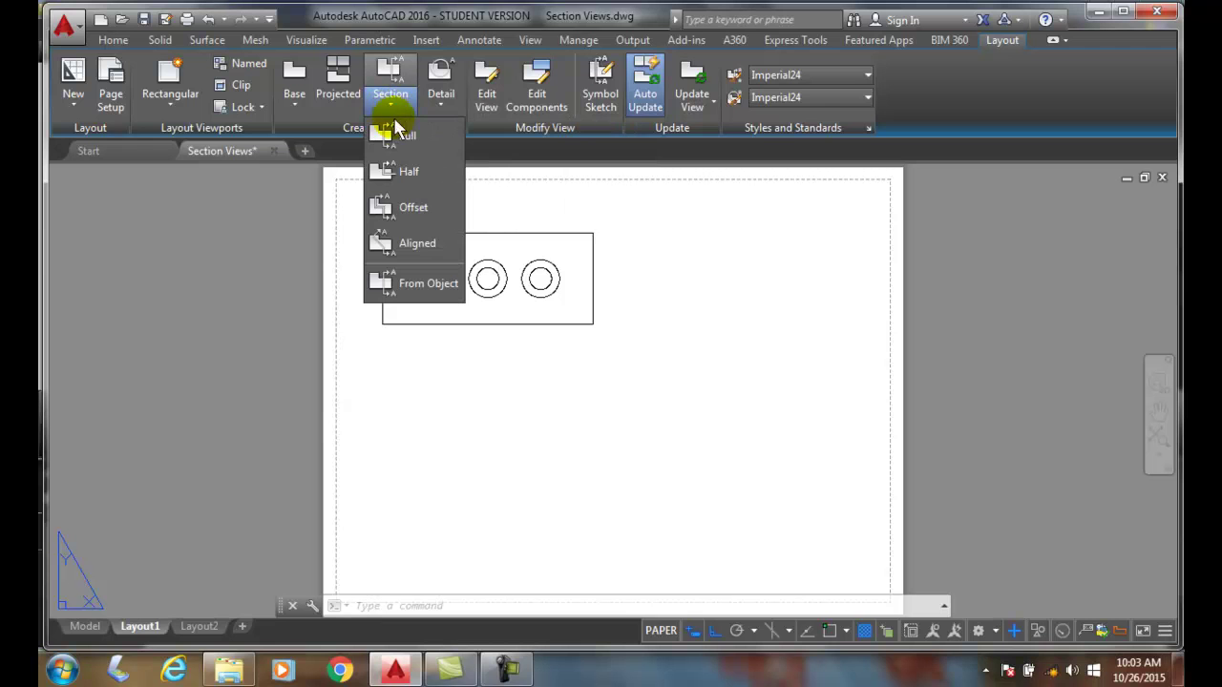
click(404, 140)
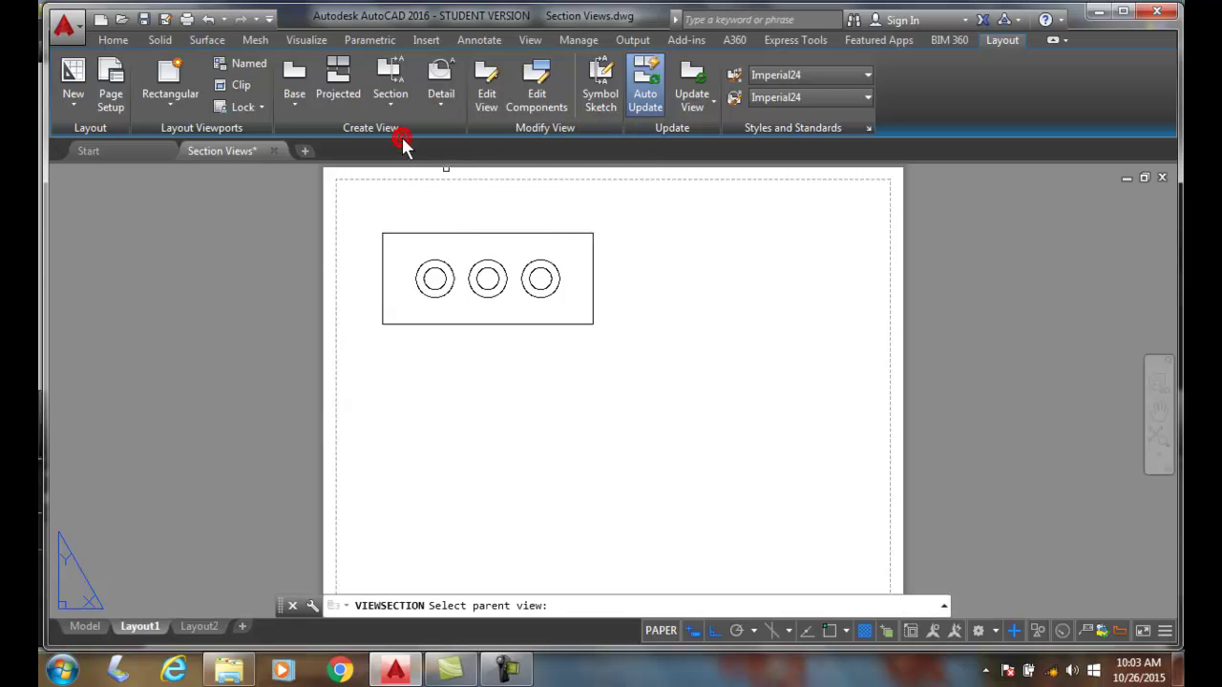
click(597, 271)
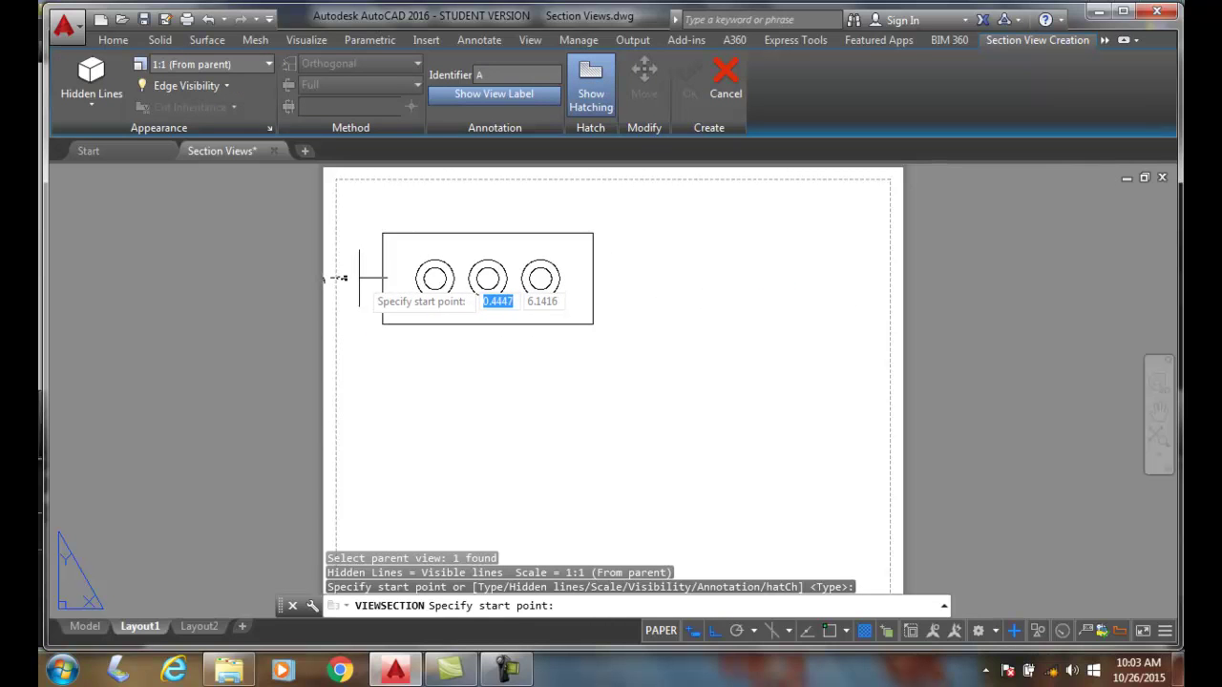
click(358, 278)
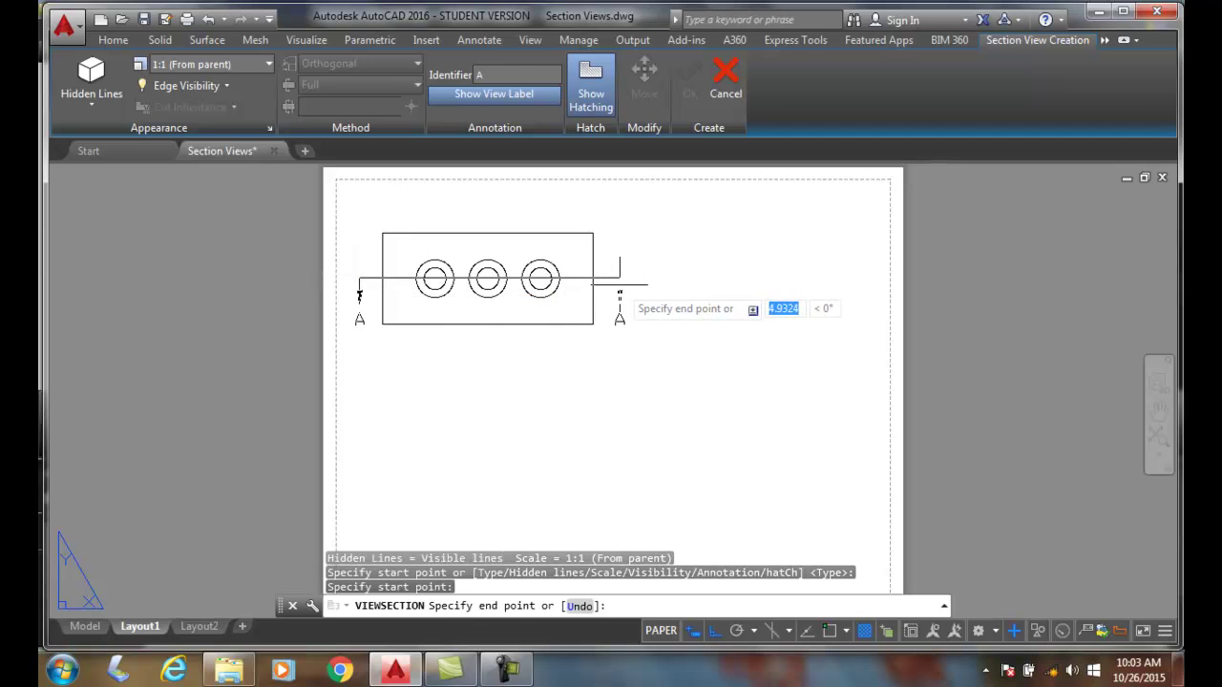
click(619, 284)
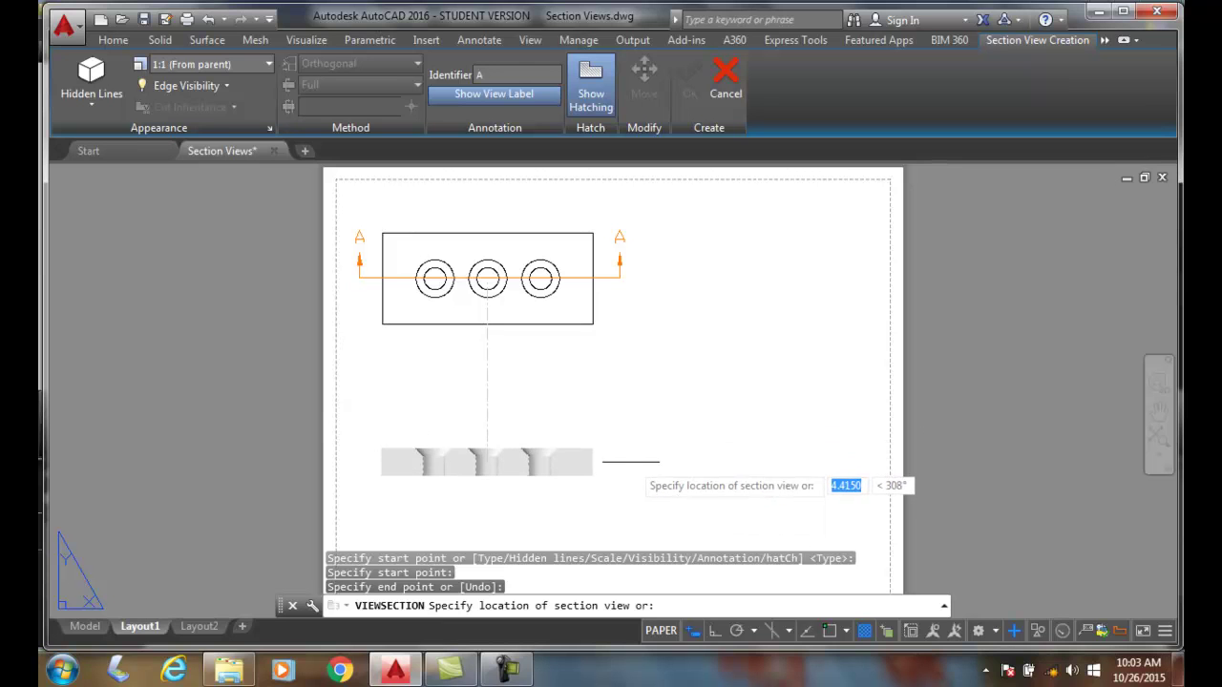
Step: Place section A-A below the top view with visible and hidden lines, then confirm it
click(633, 444)
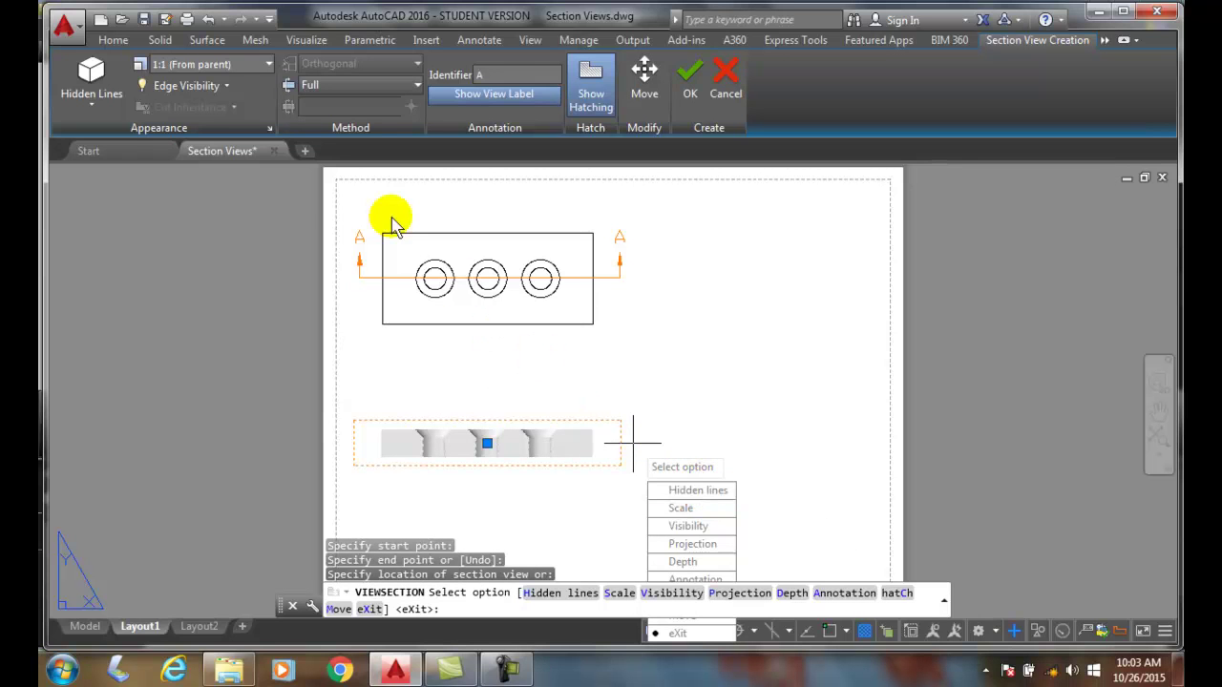
click(96, 110)
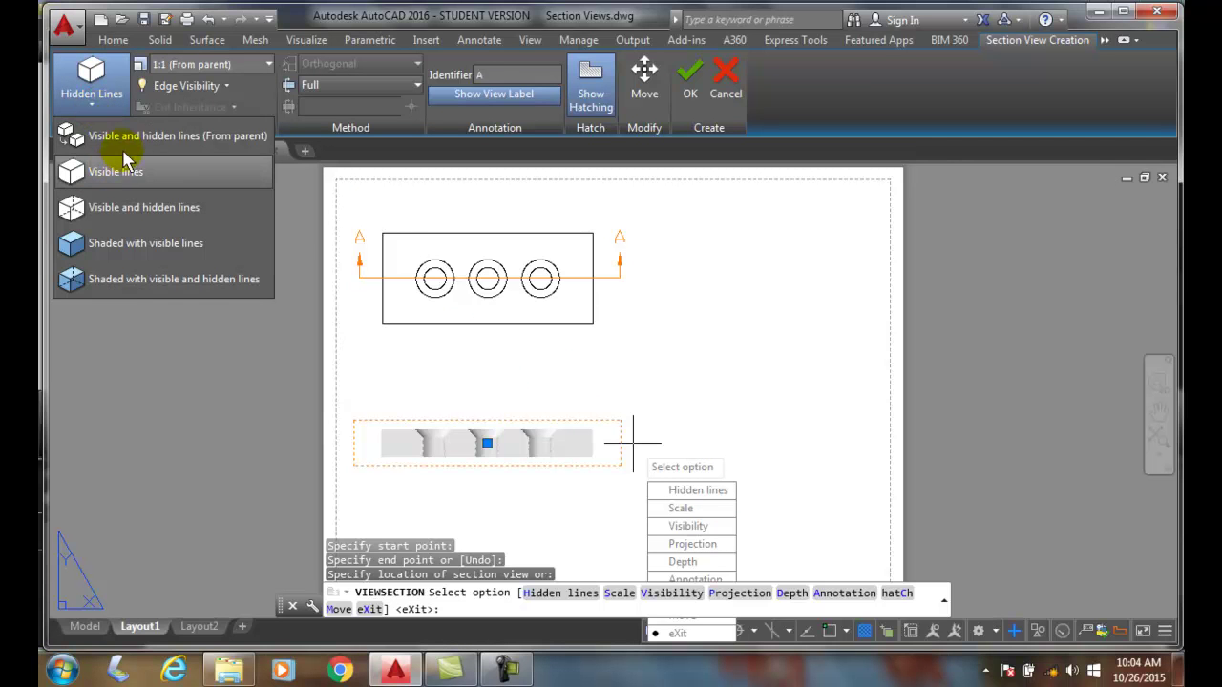
click(125, 208)
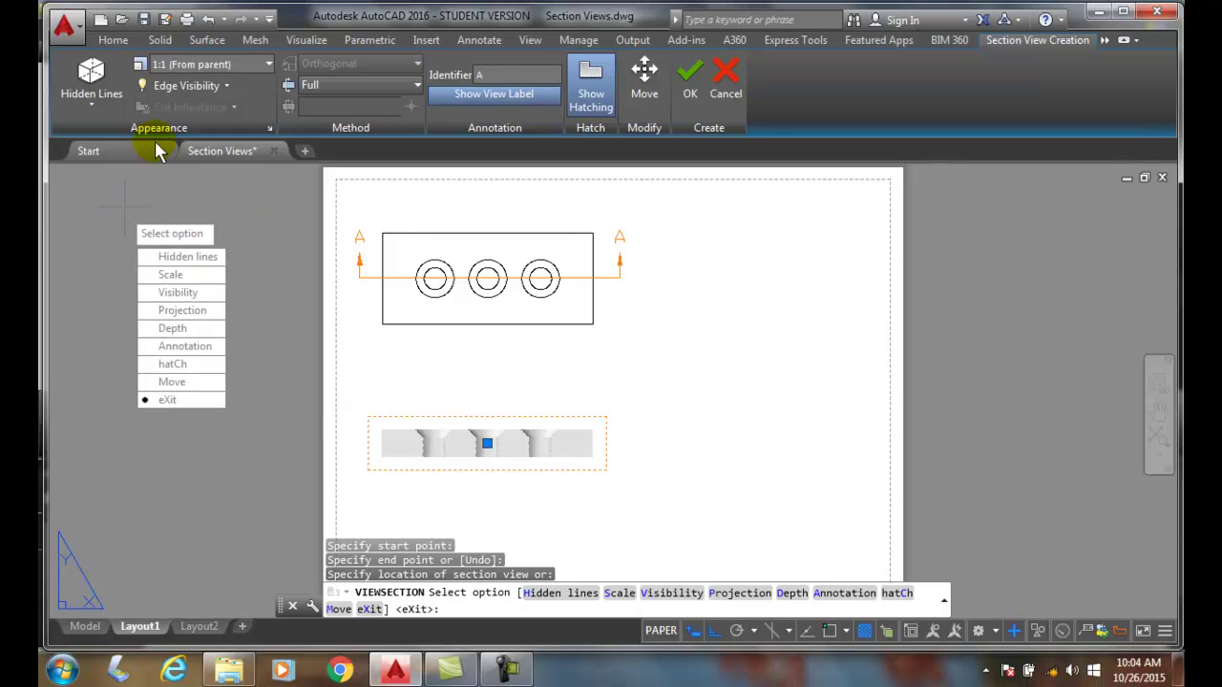
click(226, 86)
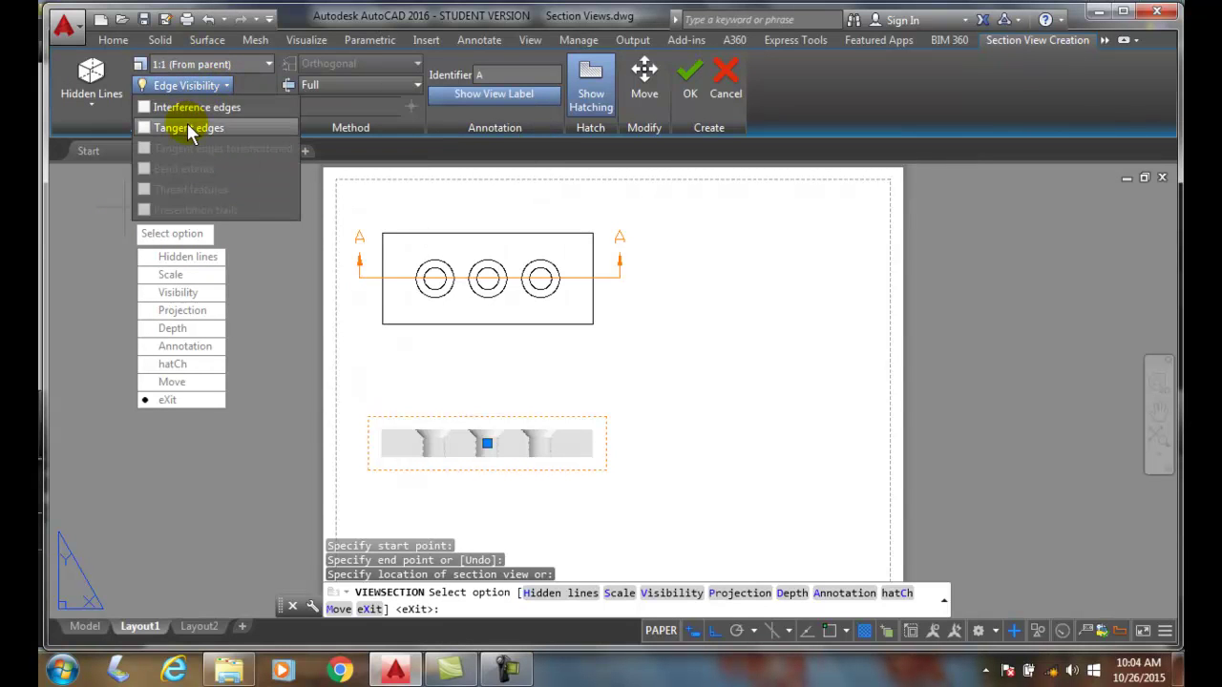
click(273, 304)
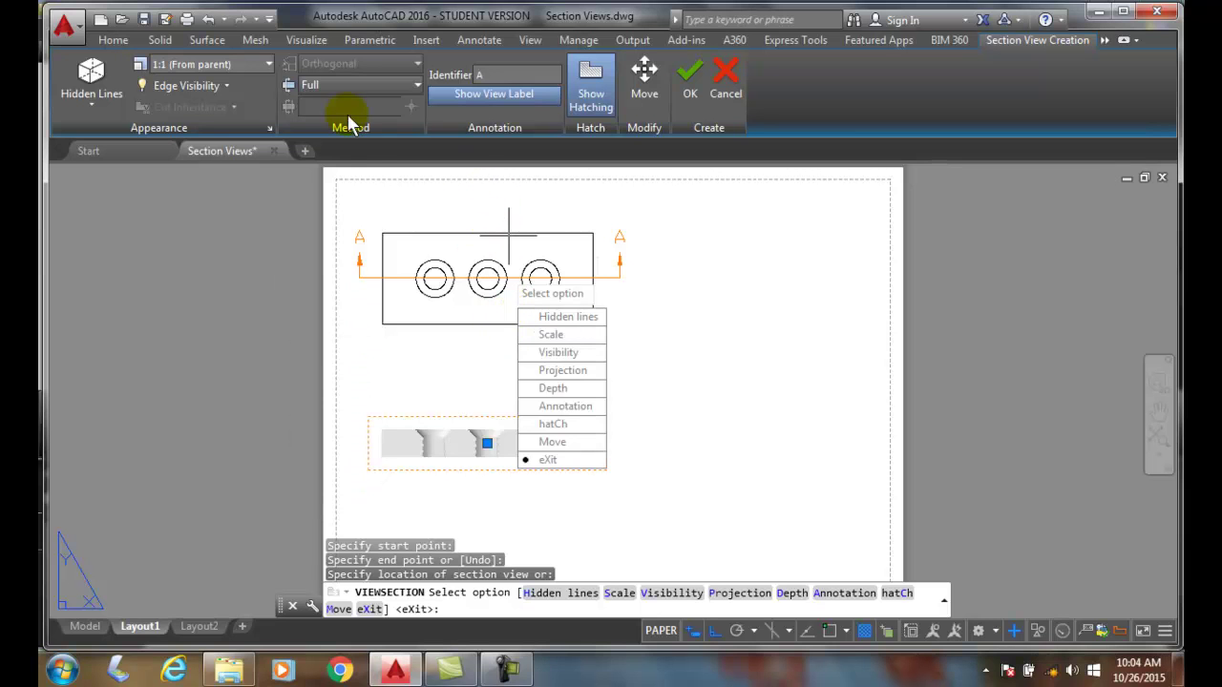
click(416, 85)
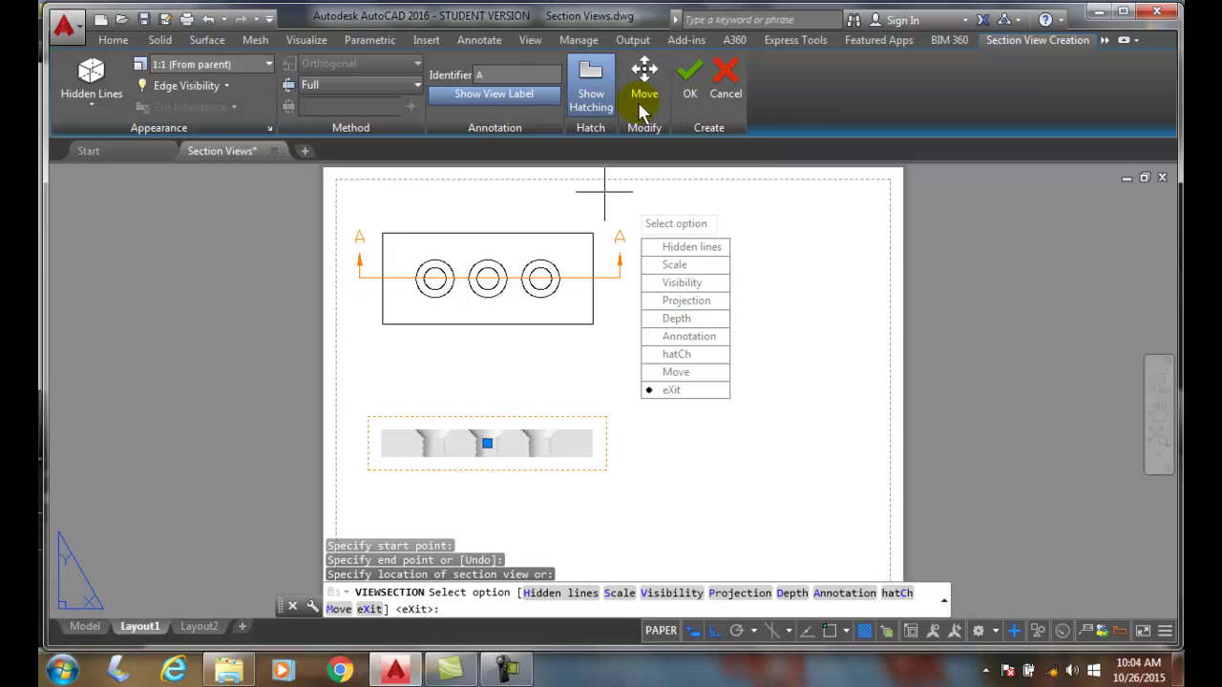
click(689, 81)
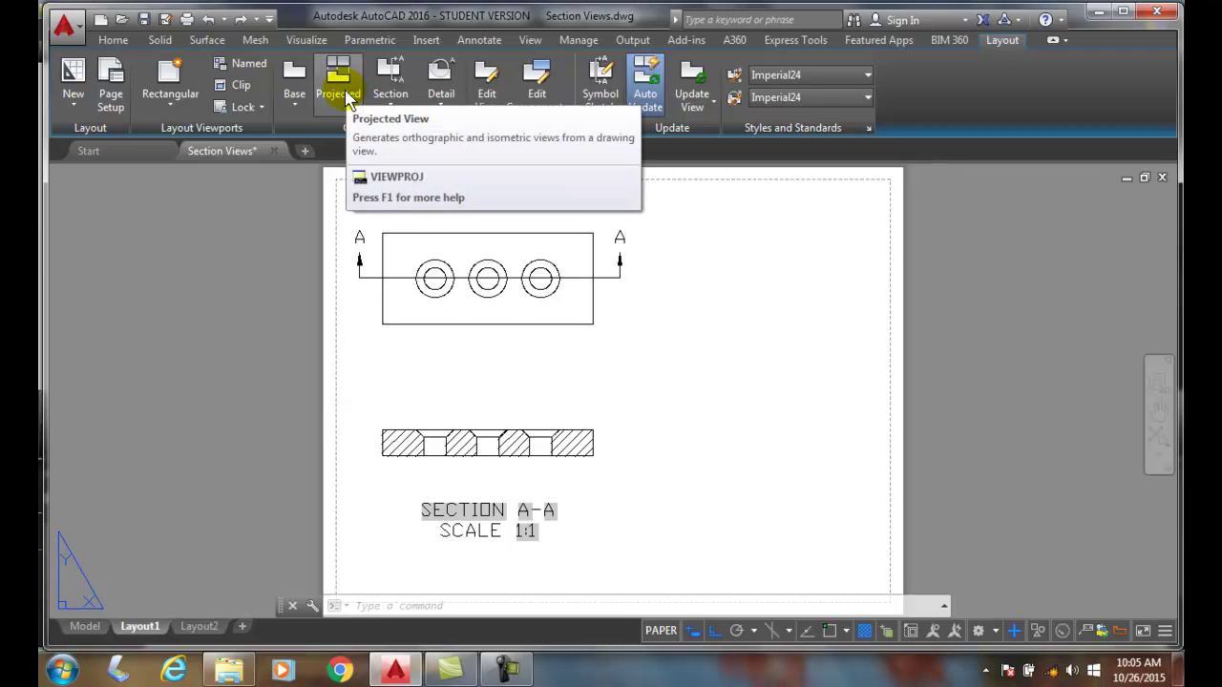
Step: Project an isometric view from section A-A, placed to the right of the top view
click(345, 94)
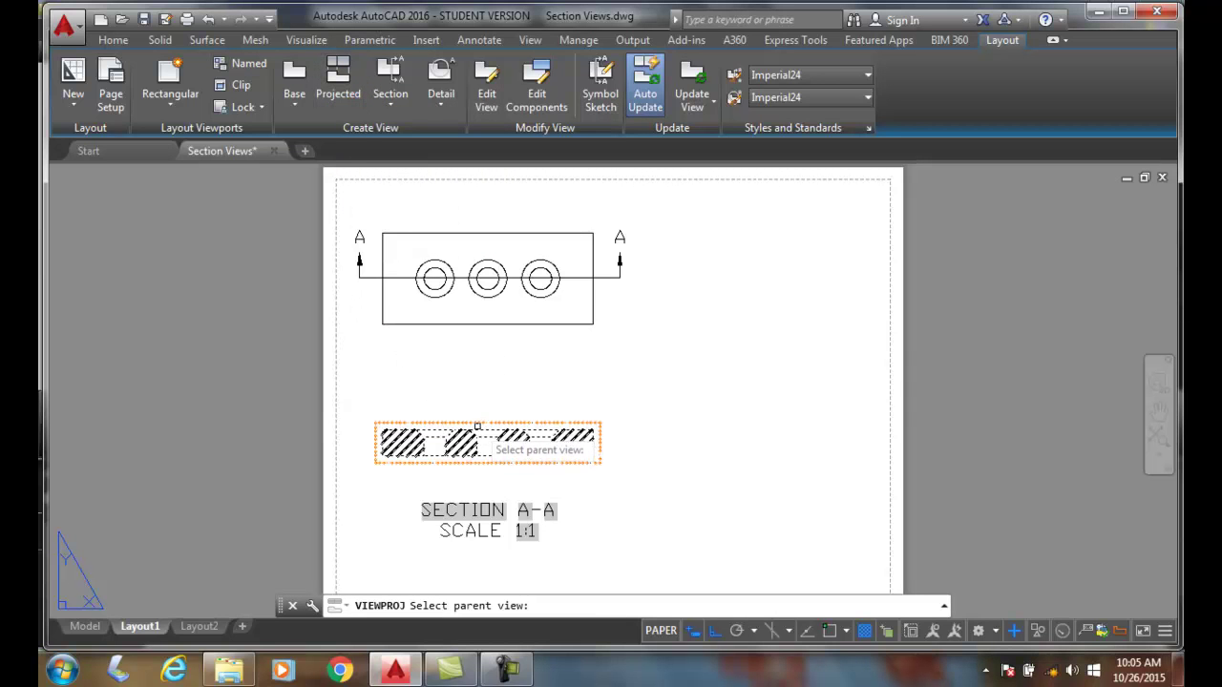
click(478, 426)
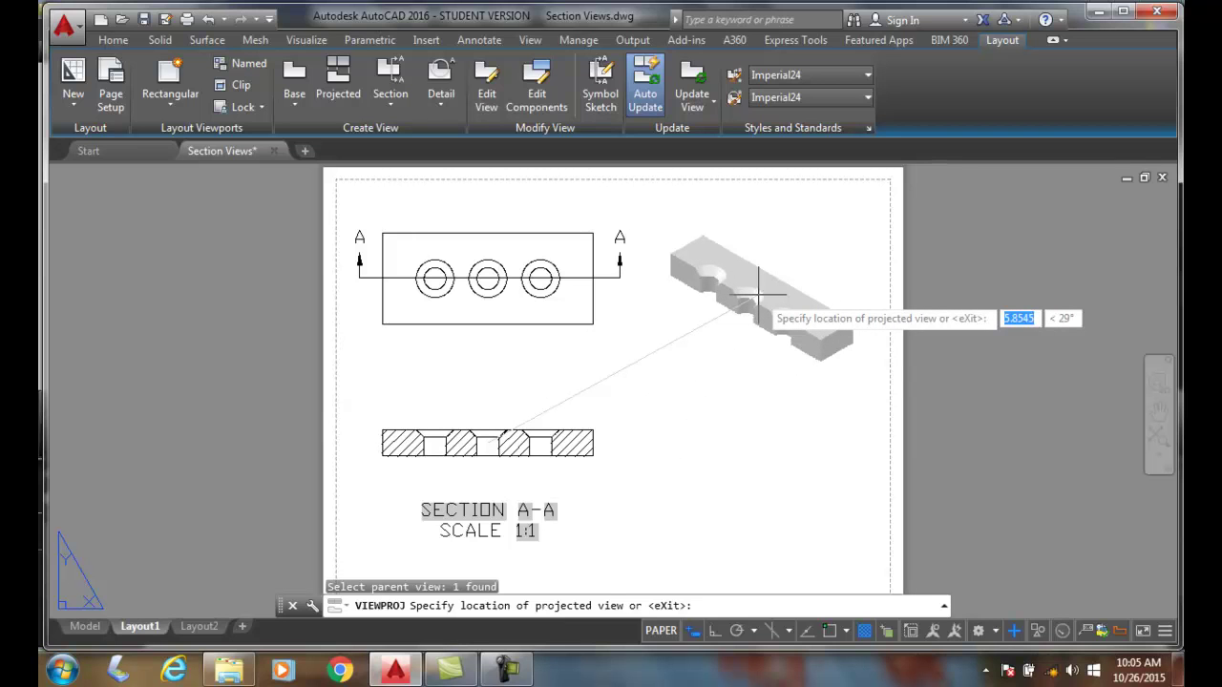
click(758, 296)
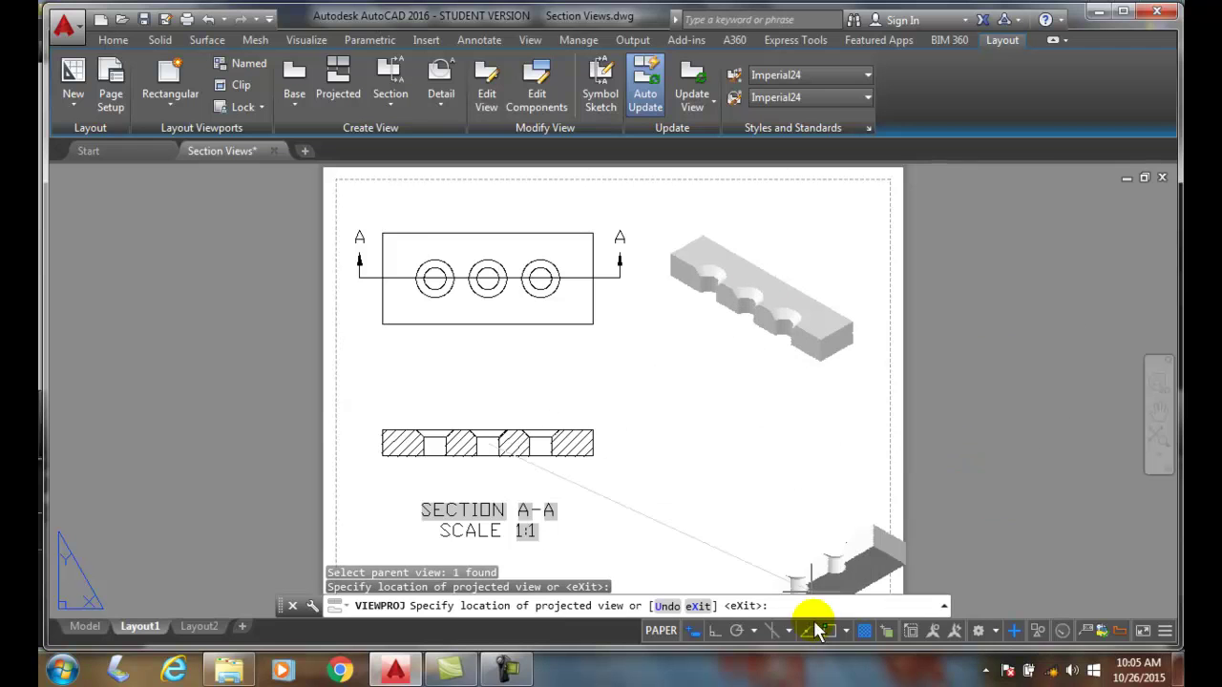
key(Return)
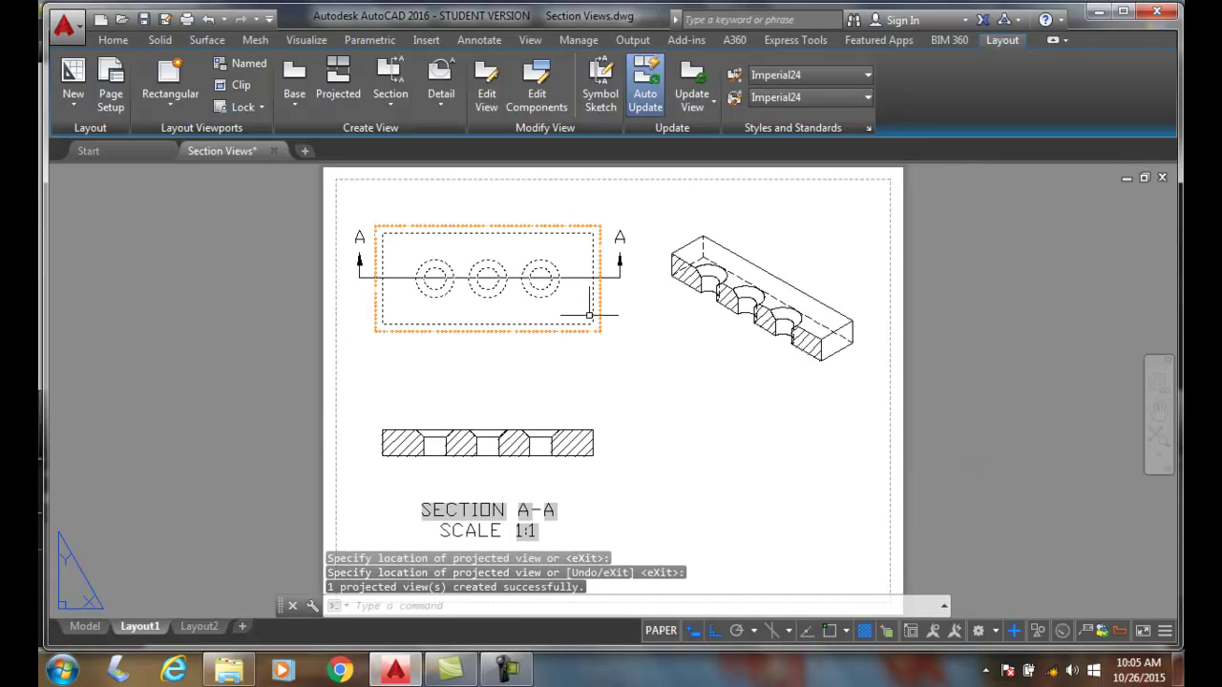
click(745, 287)
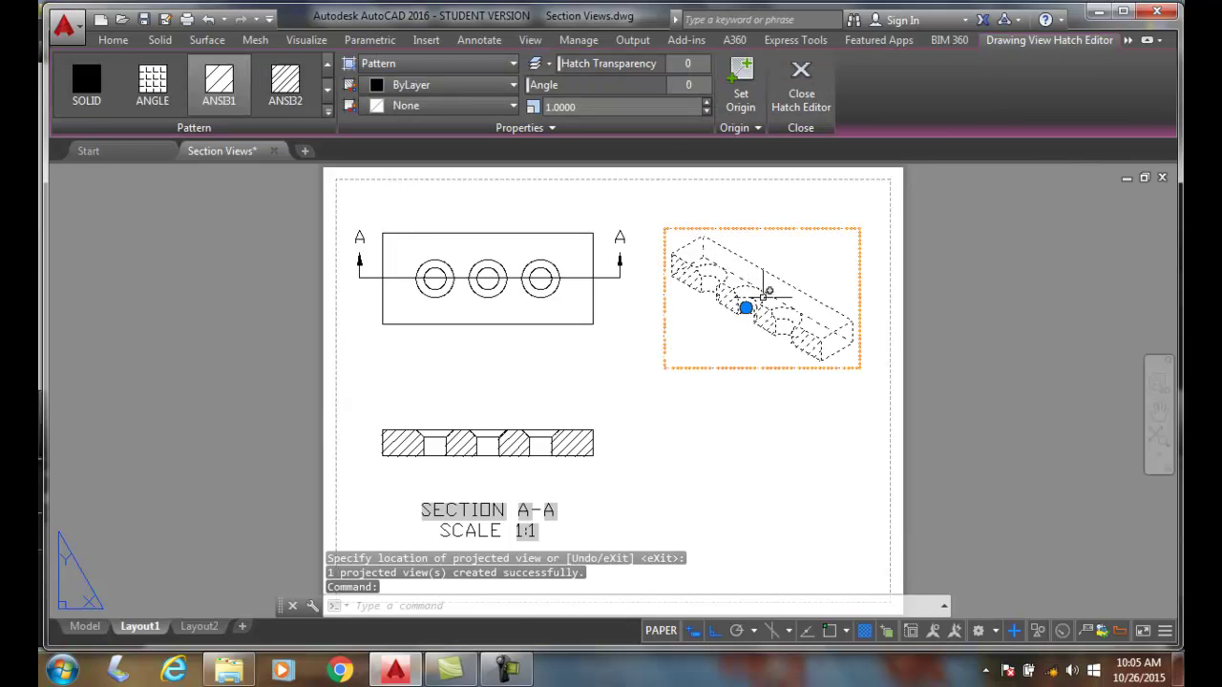
click(784, 246)
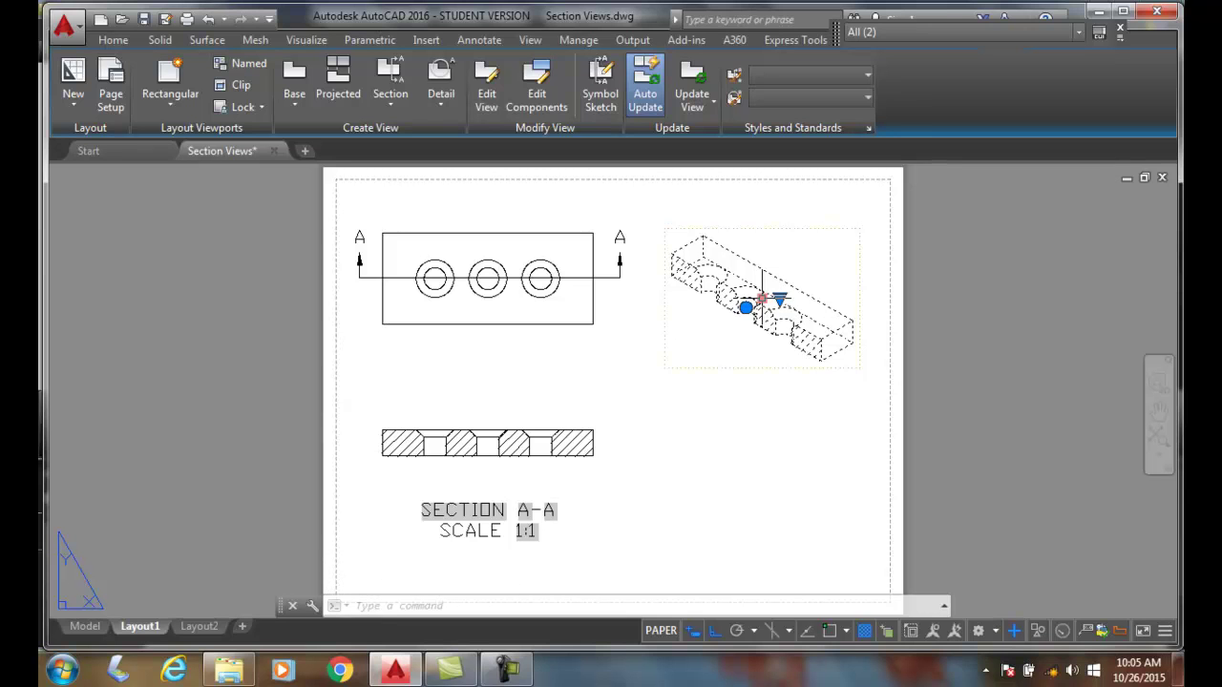
click(761, 299)
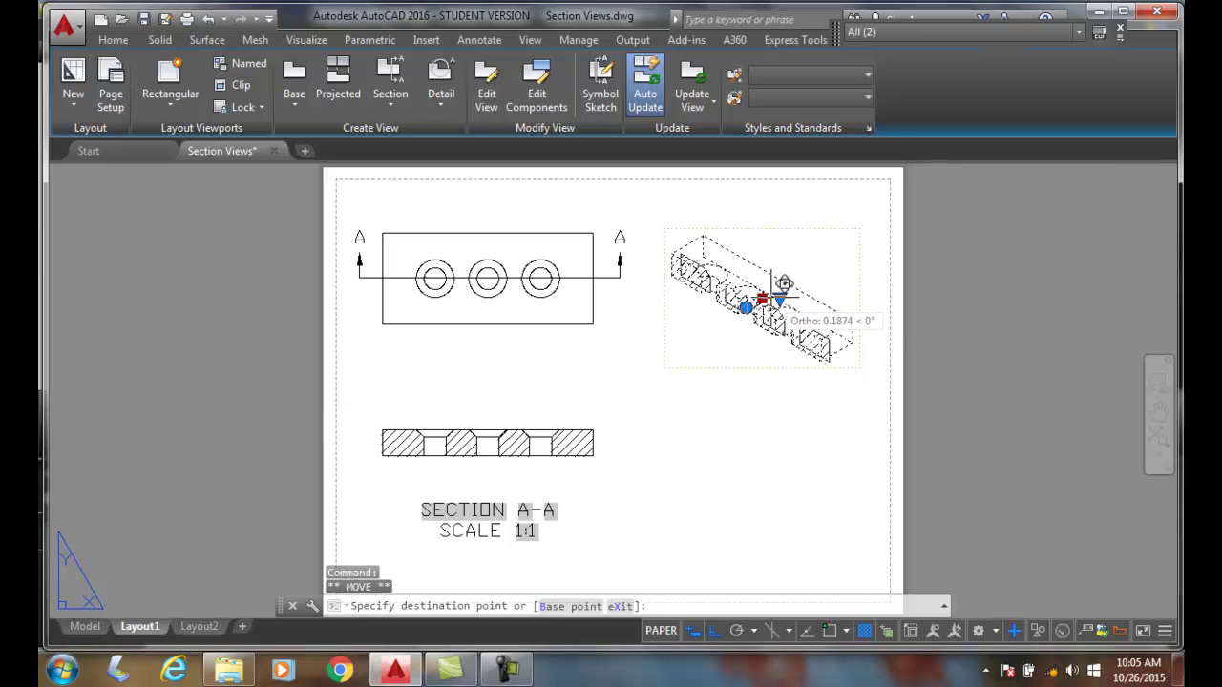
click(761, 299)
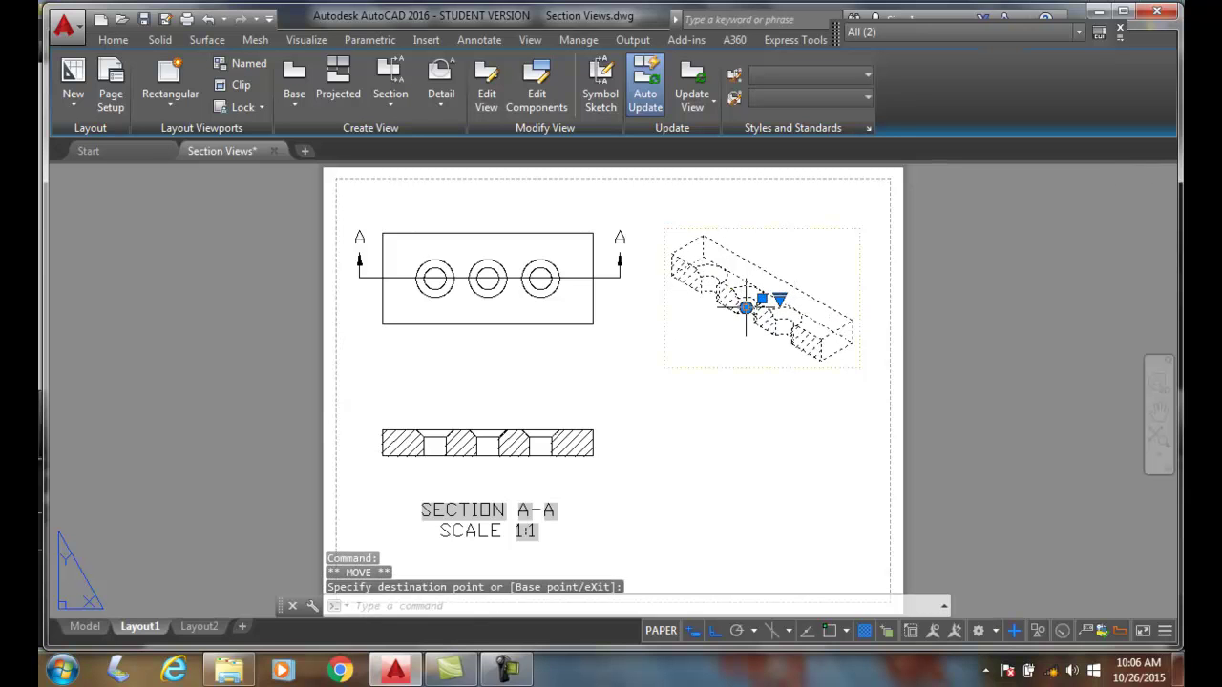
mouse_move(747, 309)
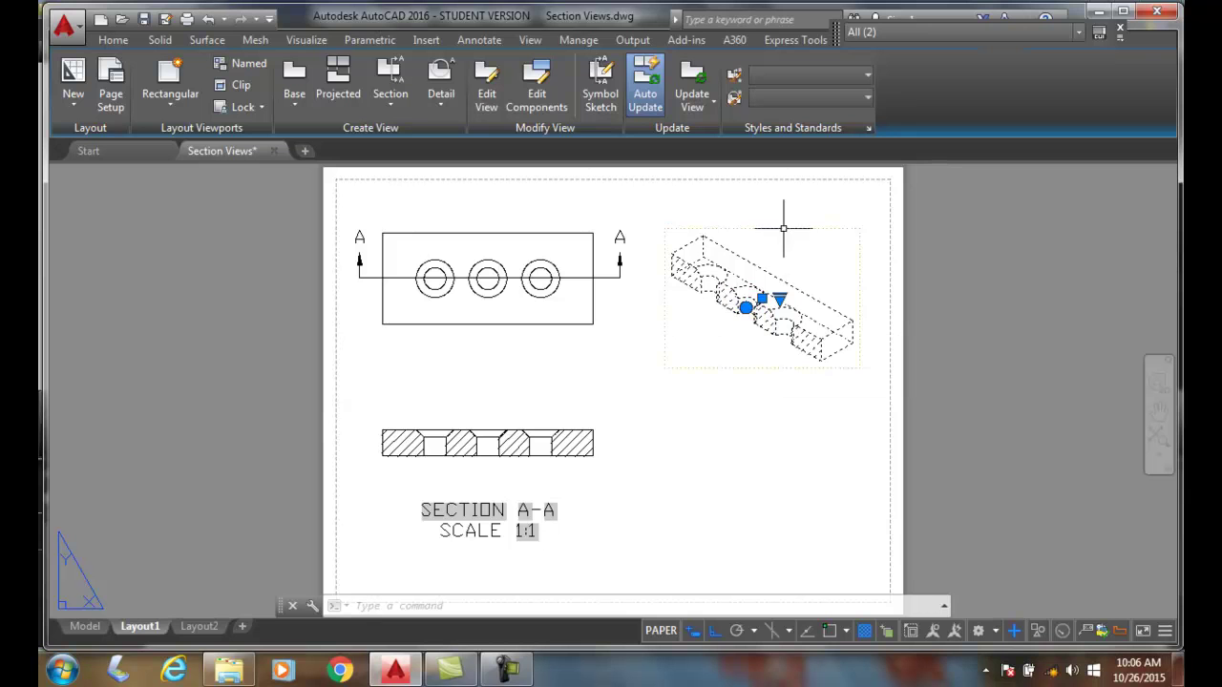
key(Escape)
key(Escape)
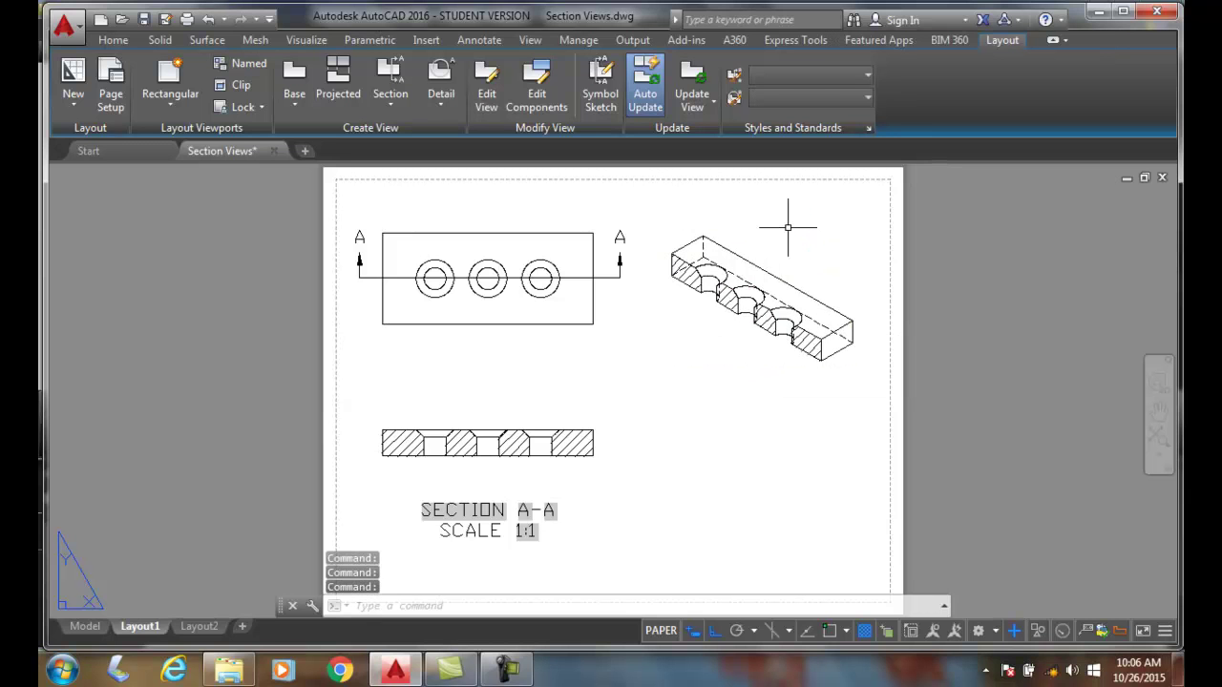
Step: Set the isometric view's display to Shaded with visible and hidden lines
double_click(788, 227)
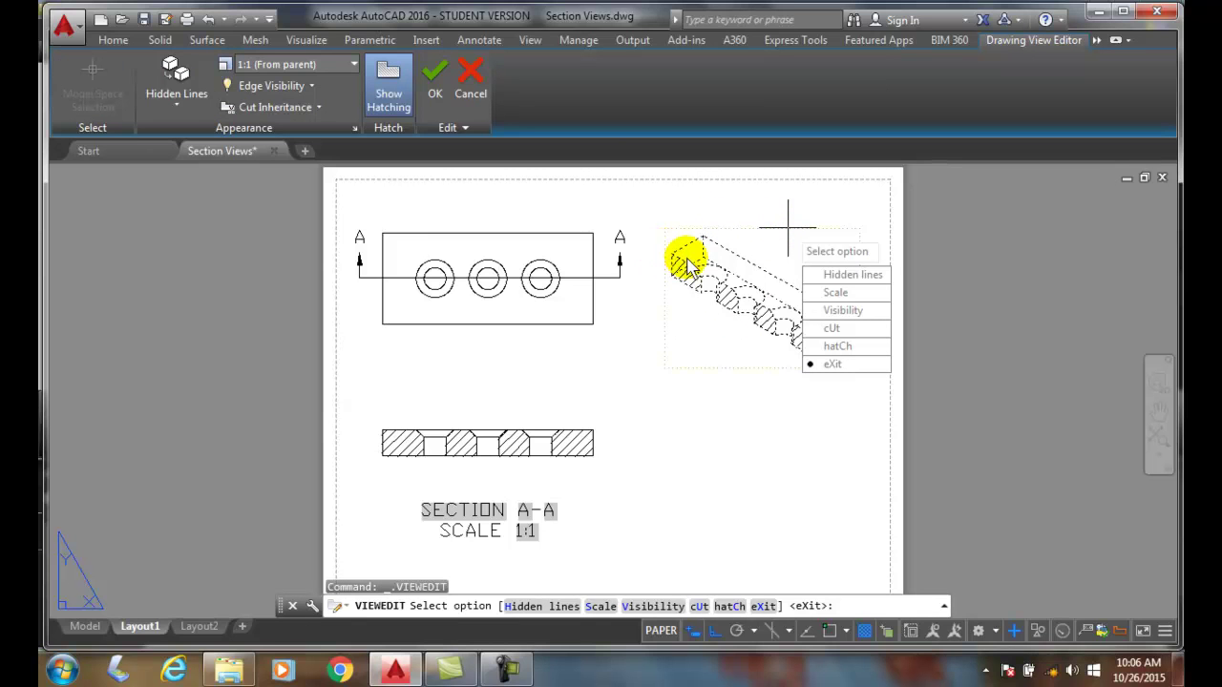
click(848, 277)
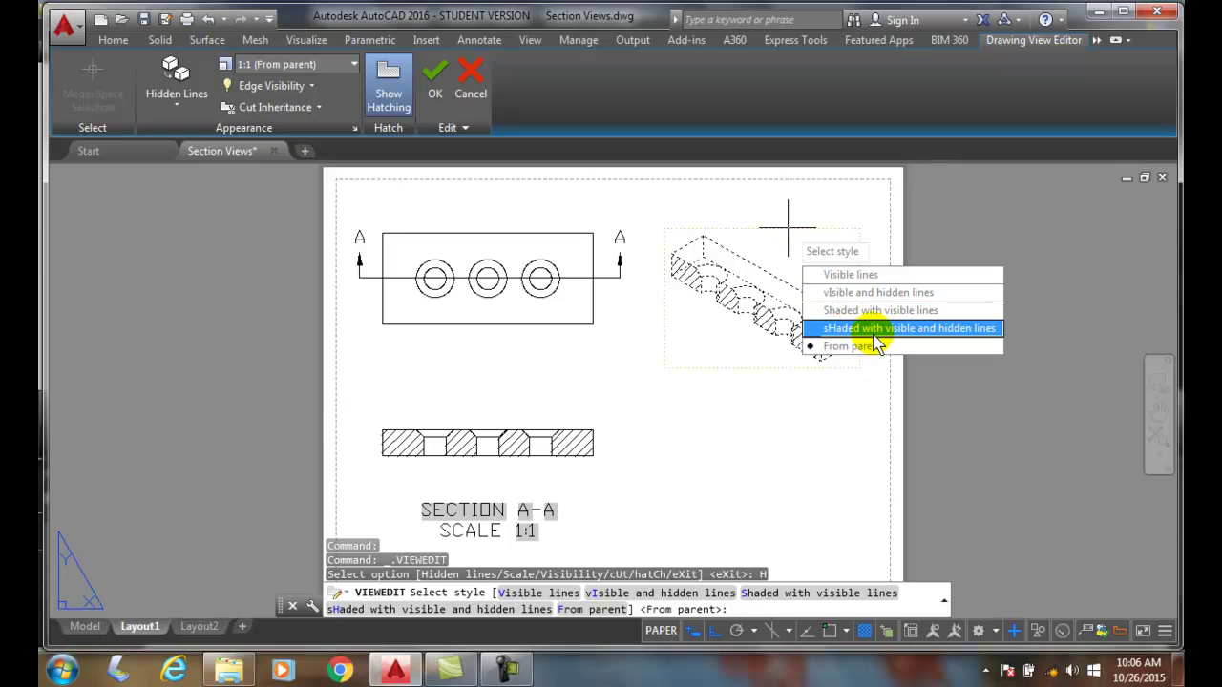
click(872, 331)
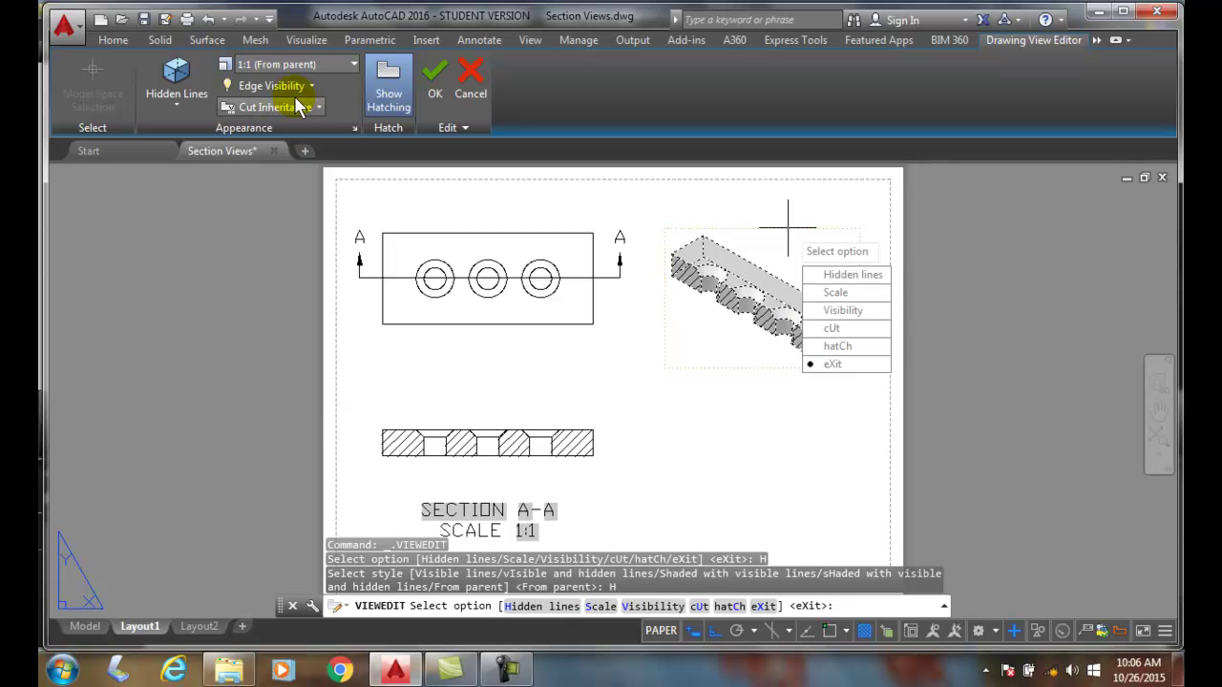
click(441, 68)
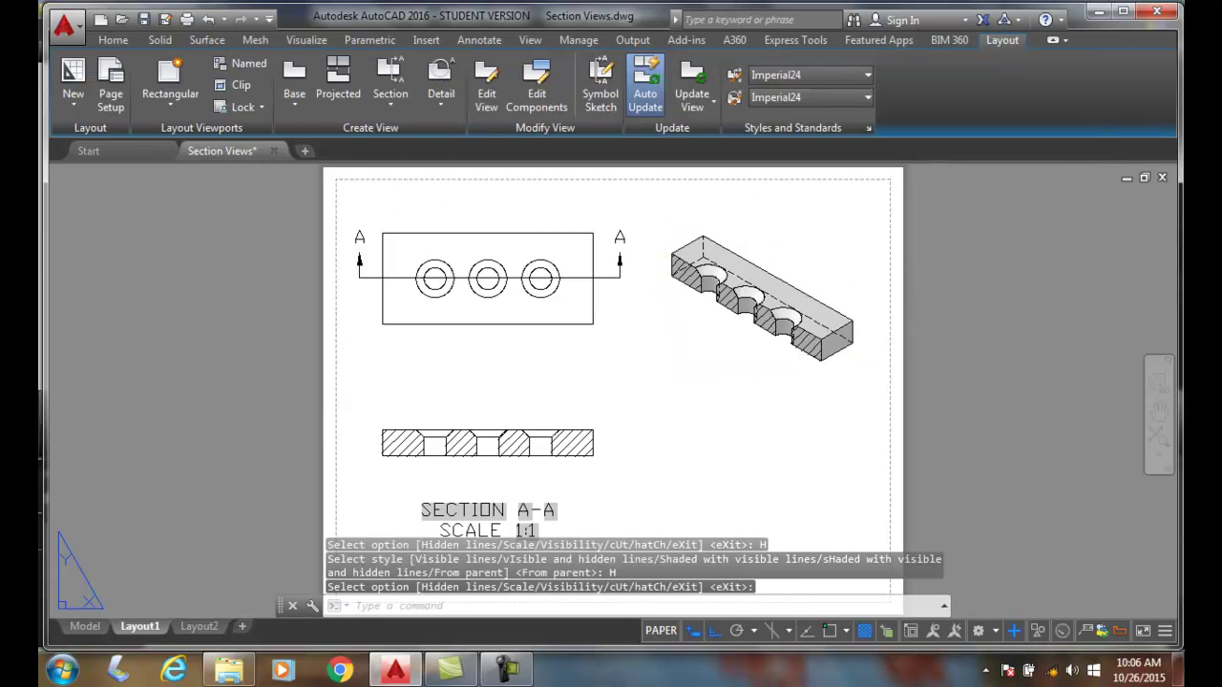
key(Escape)
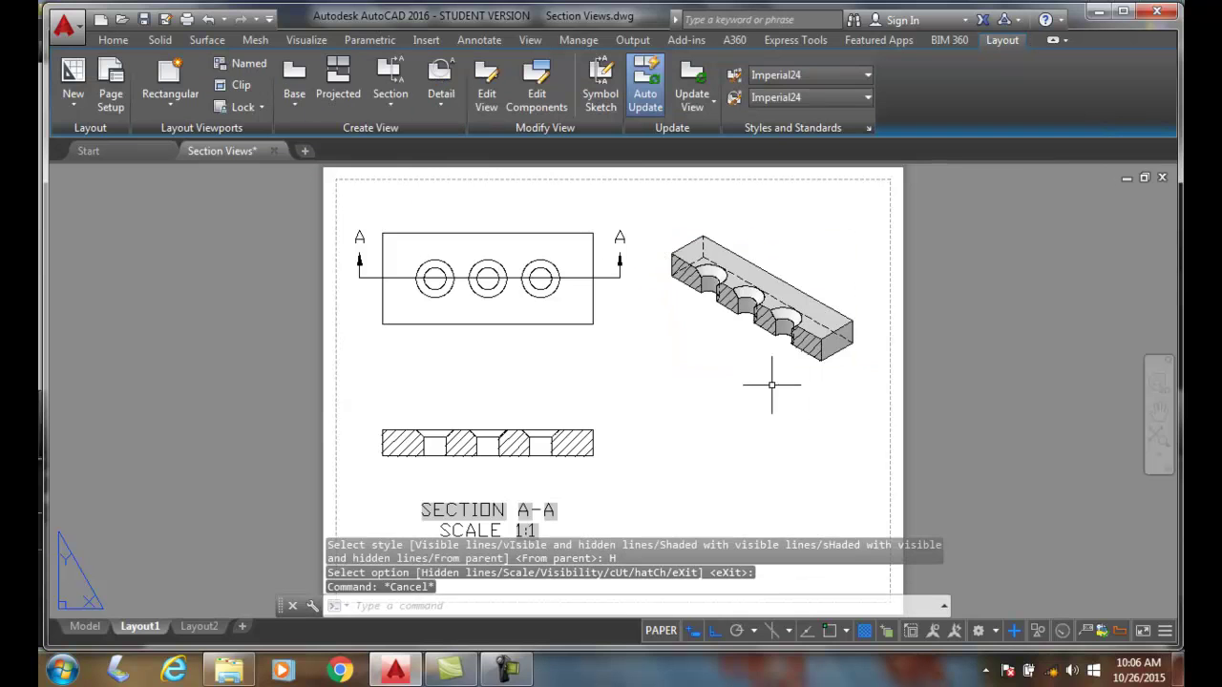
Step: Change the isometric view's display to Shaded with visible lines
double_click(852, 364)
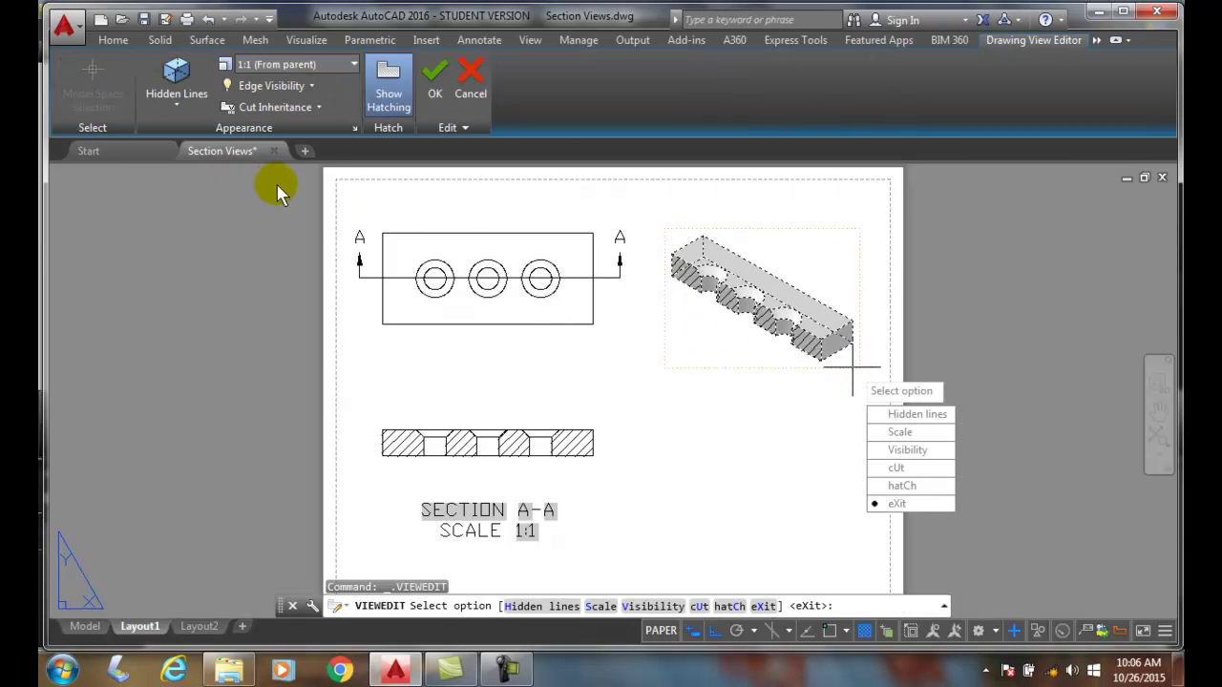
click(914, 415)
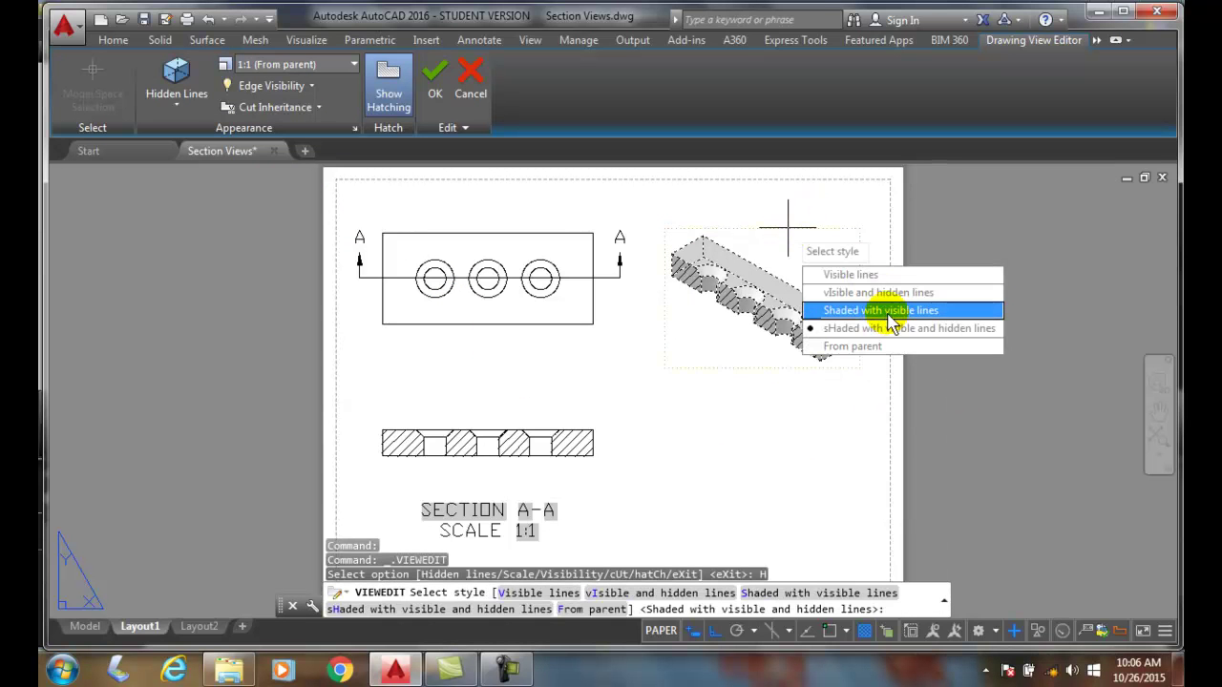
click(818, 310)
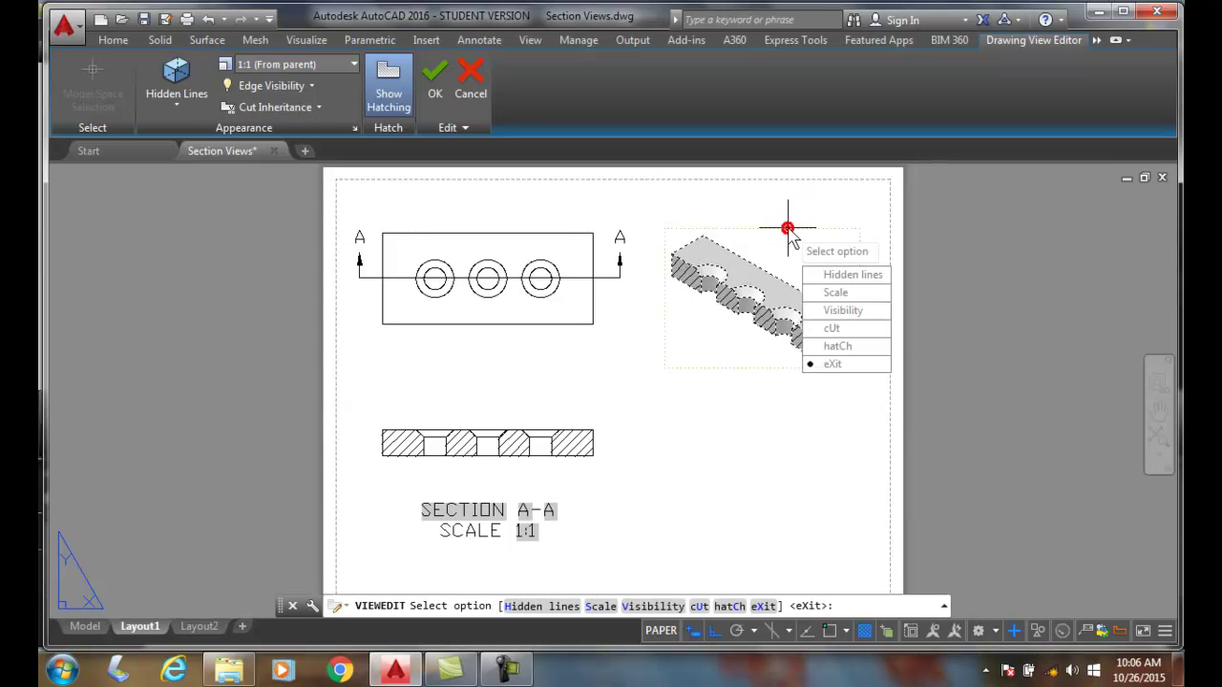
click(828, 365)
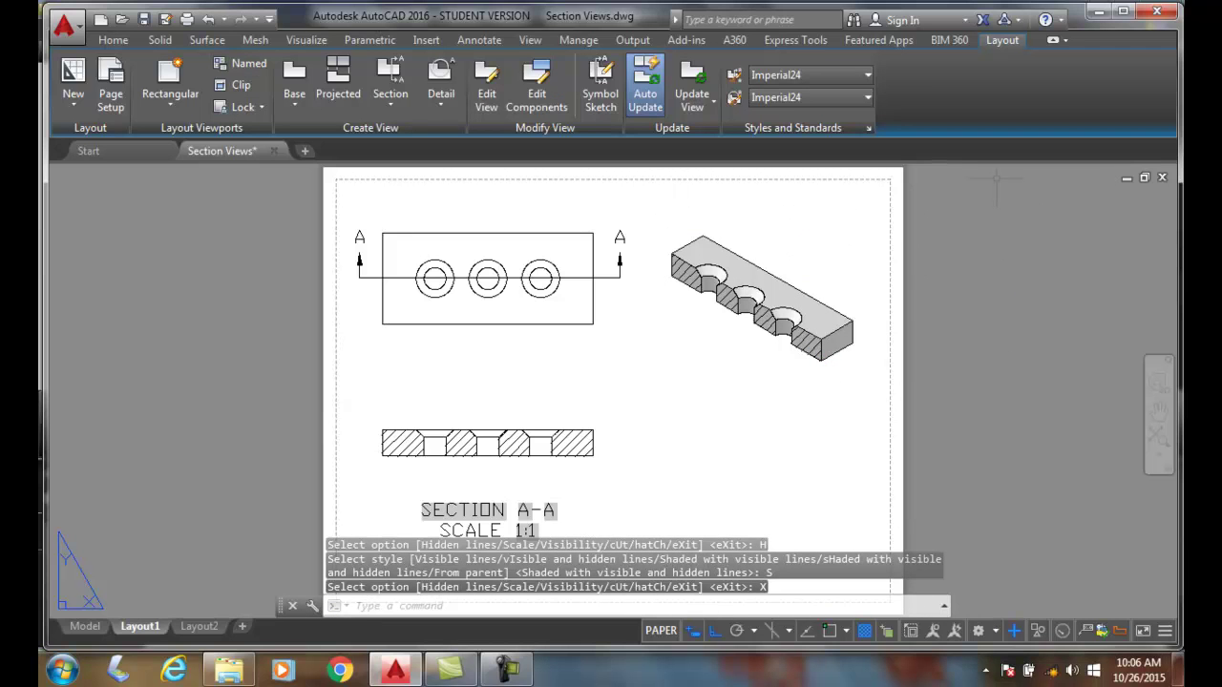
key(Escape)
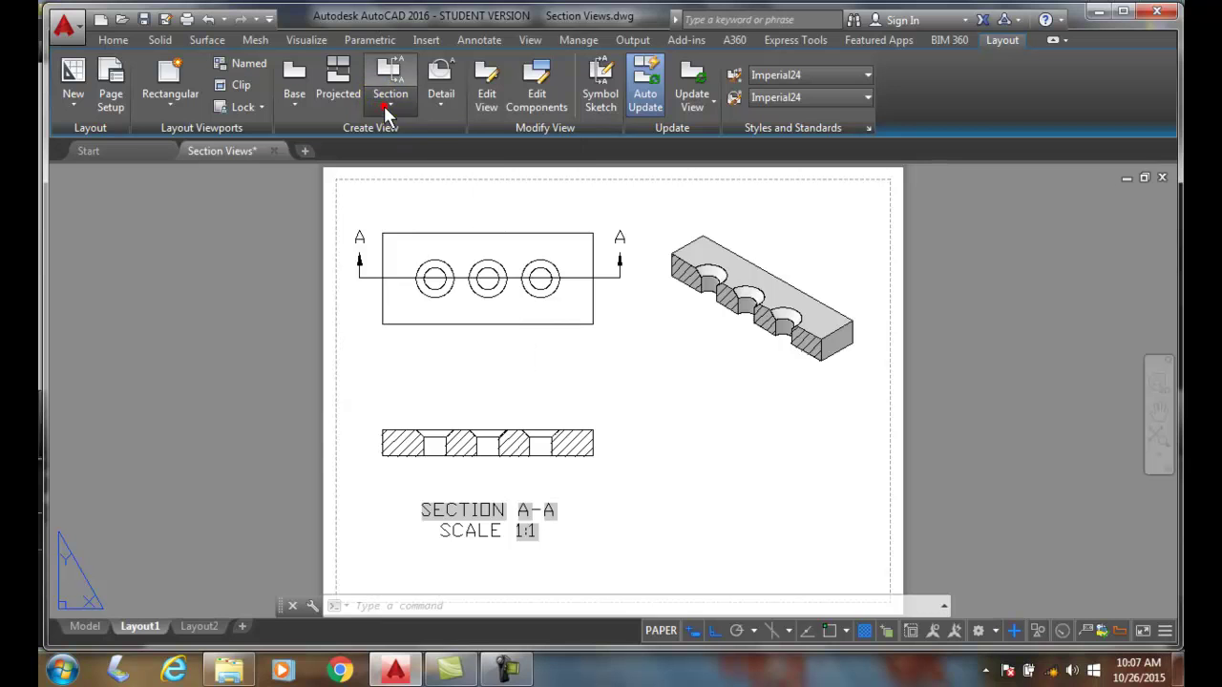
Step: Expand the Section dropdown to list Full, Half, Offset, Aligned and From Object
click(390, 103)
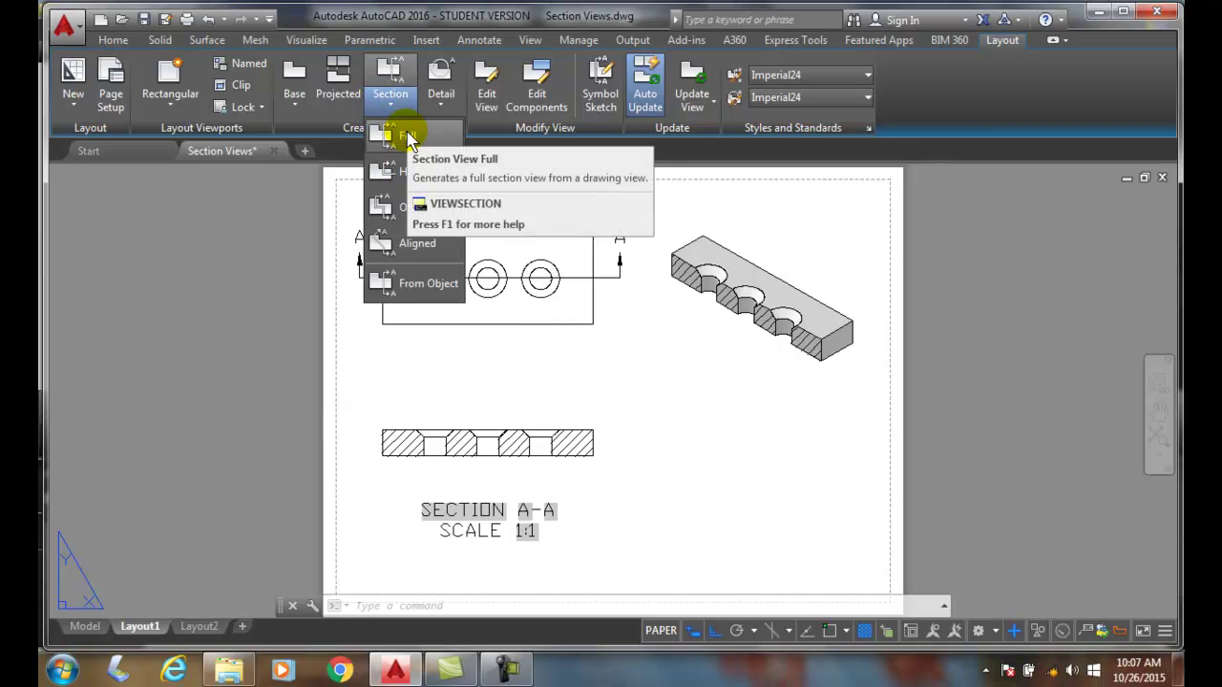